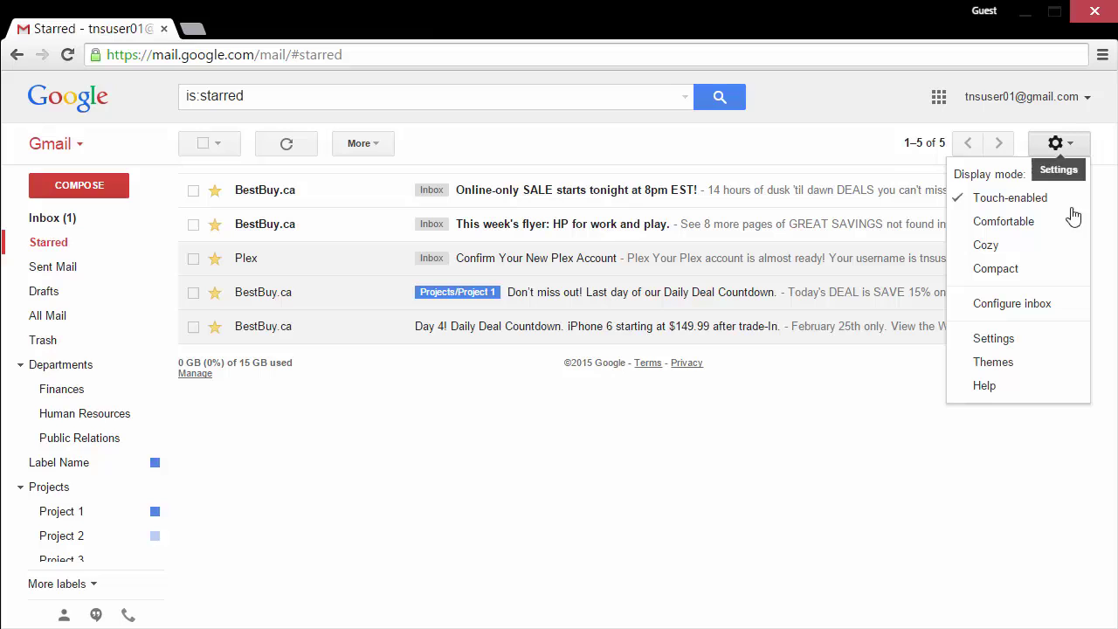
Step: Open the general Gmail settings and go to the Stars section
{"action": "left_click", "coordinate": [1079, 338]}
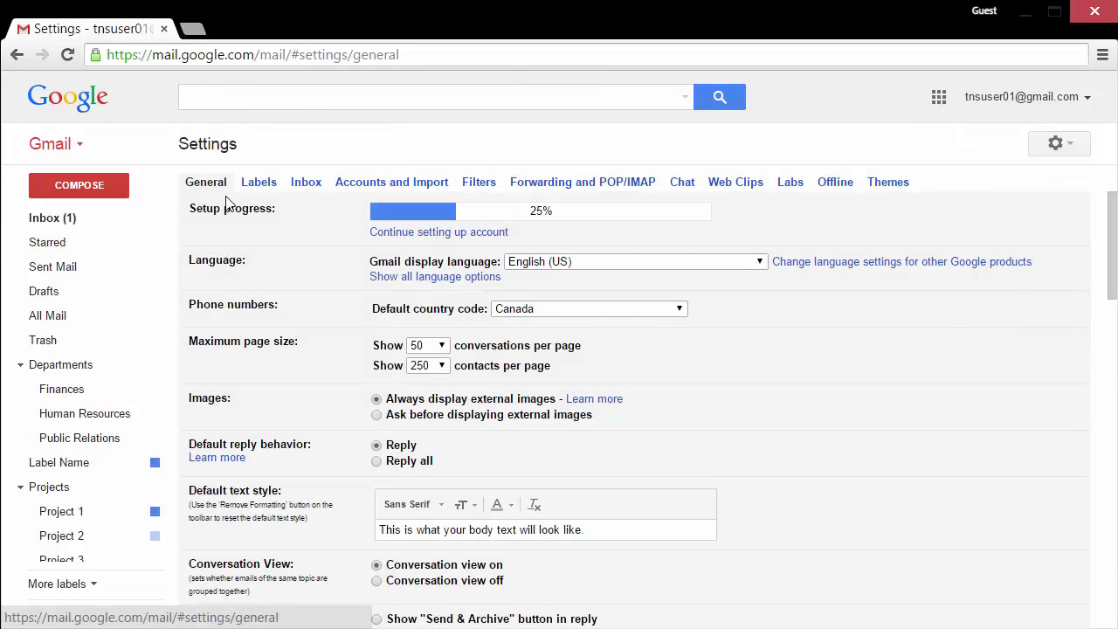
{"action": "scroll", "coordinate": [225, 208], "scroll_direction": "down", "scroll_amount": 3}
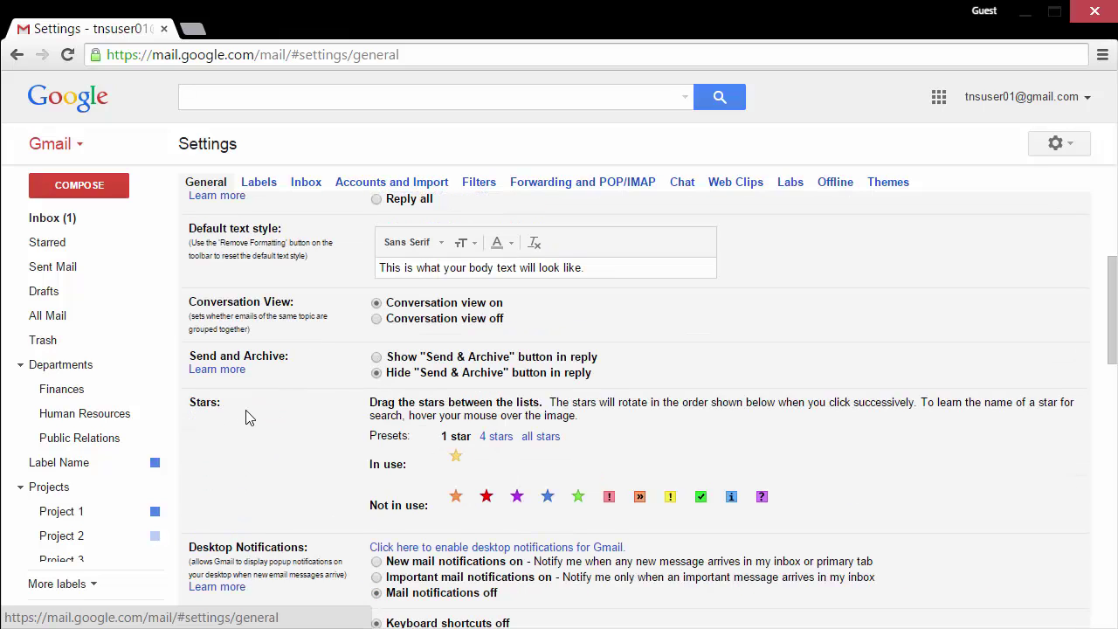
{"action": "scroll", "coordinate": [245, 417], "scroll_direction": "down", "scroll_amount": 1}
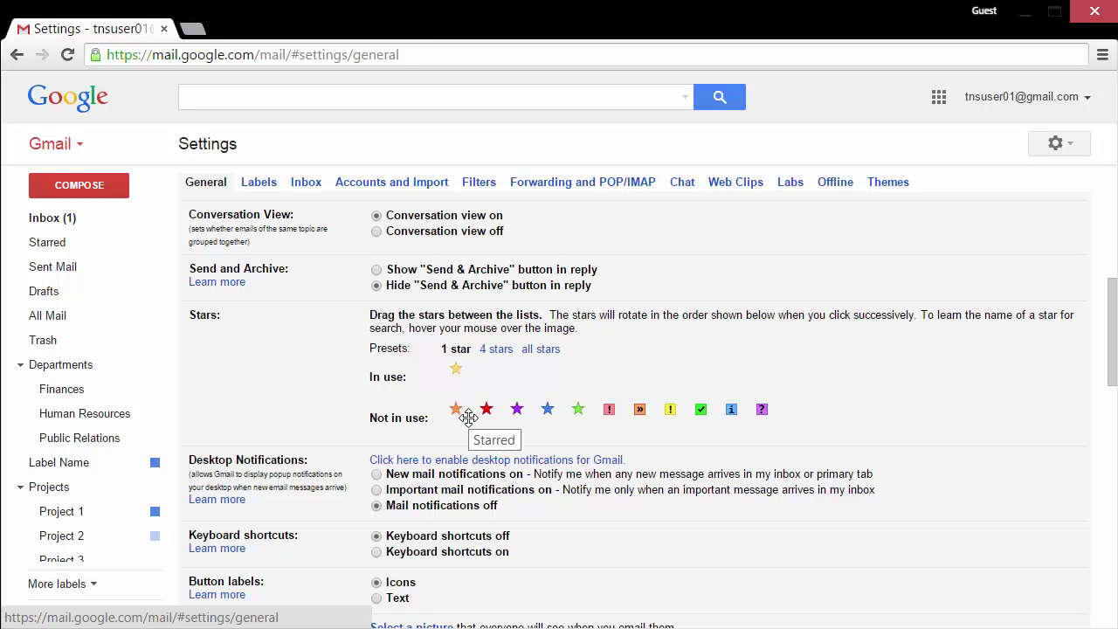
Step: Try putting the orange star in use and applying the all stars preset, and reset the selection to 1 star
{"action": "left_click_drag", "start_coordinate": [468, 417], "coordinate": [494, 366]}
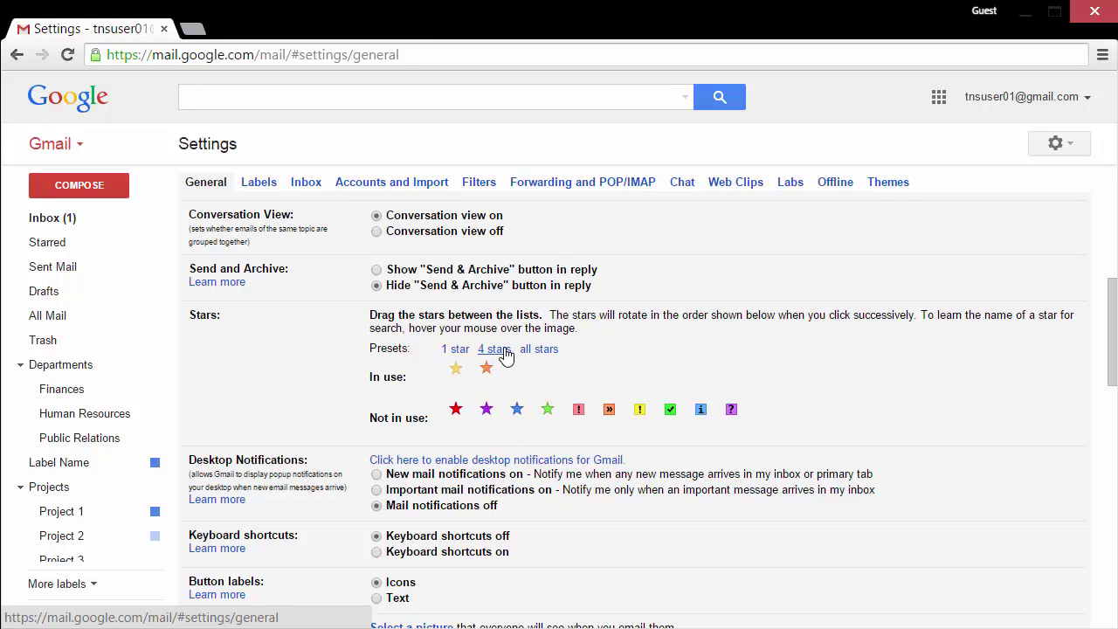
{"action": "left_click", "coordinate": [539, 350]}
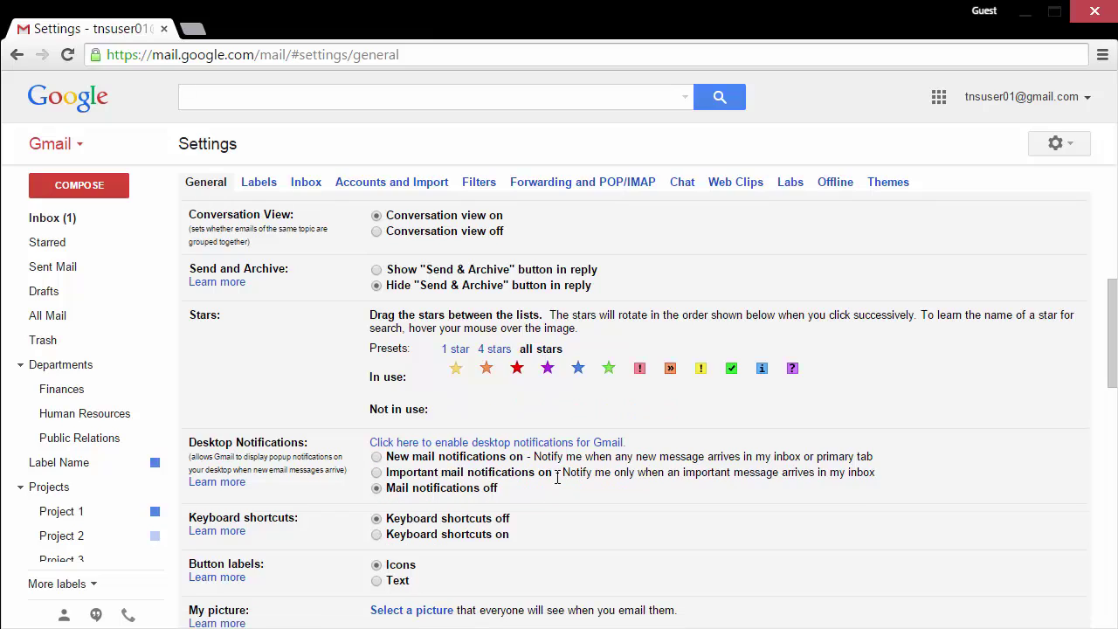
{"action": "left_click", "coordinate": [455, 350]}
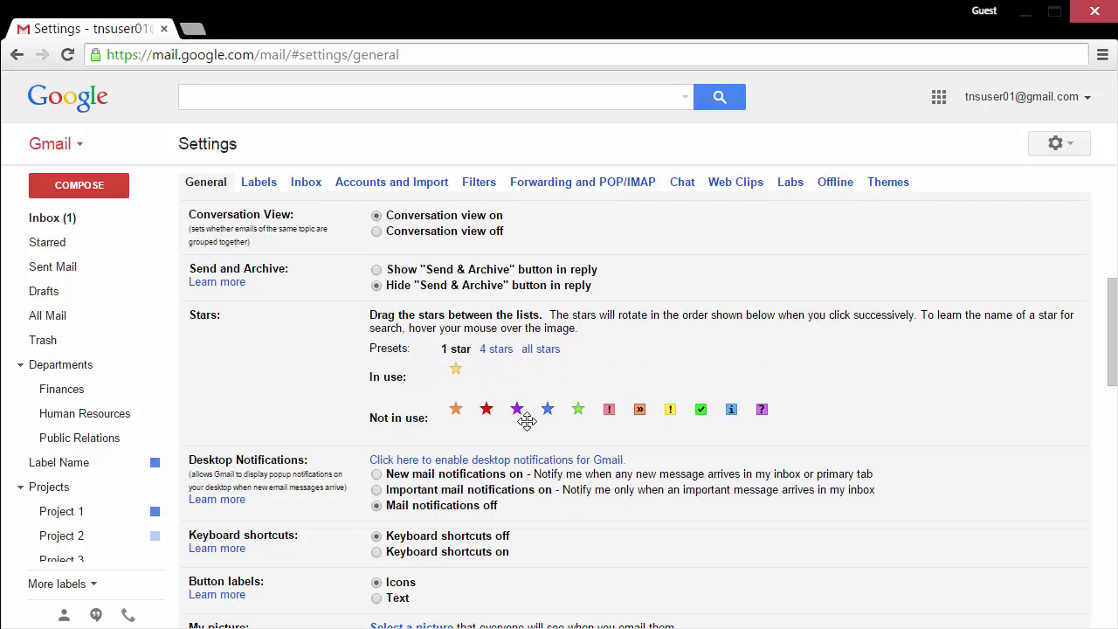
Step: Put the red star, the red and yellow exclamation marks and the green check mark in use alongside the yellow star
{"action": "left_click_drag", "start_coordinate": [516, 419], "coordinate": [486, 368]}
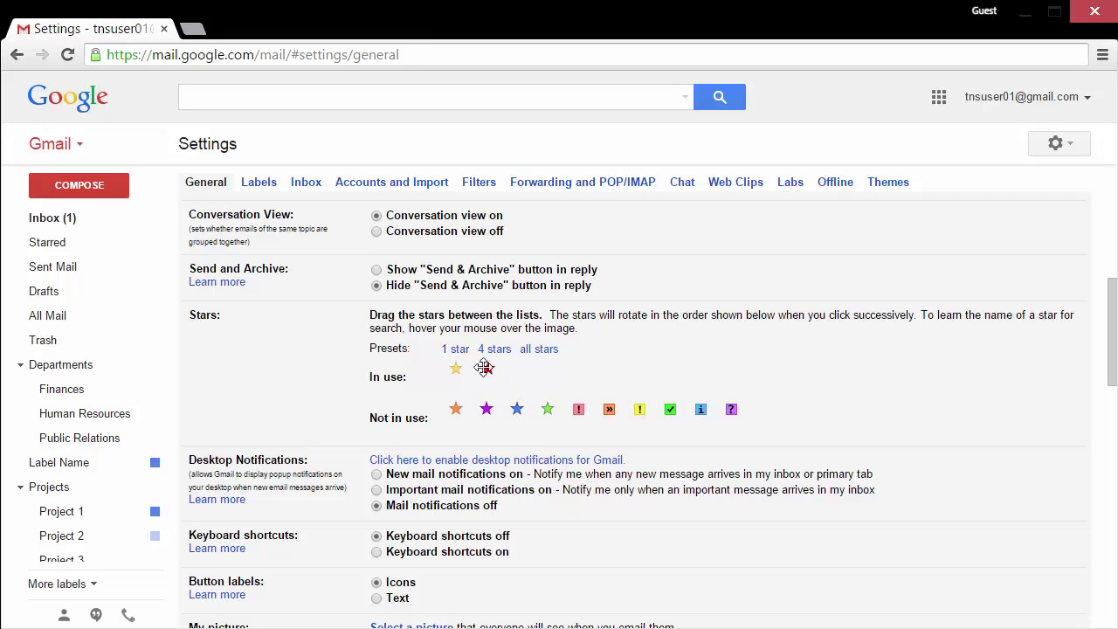
{"action": "left_click_drag", "start_coordinate": [578, 410], "coordinate": [564, 369]}
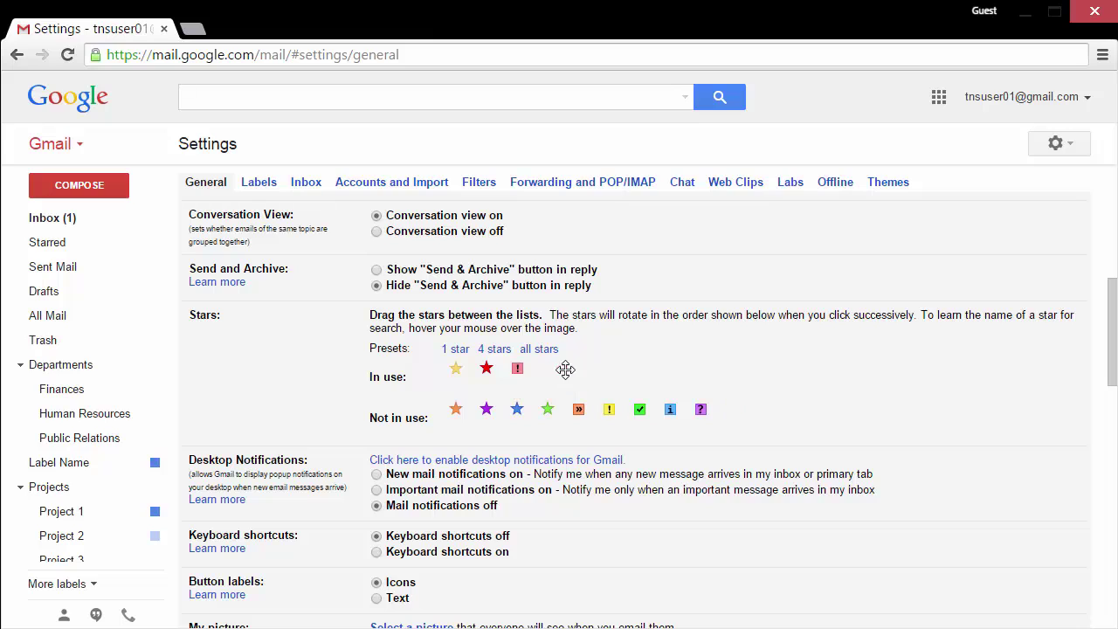
{"action": "left_click_drag", "start_coordinate": [609, 409], "coordinate": [583, 362]}
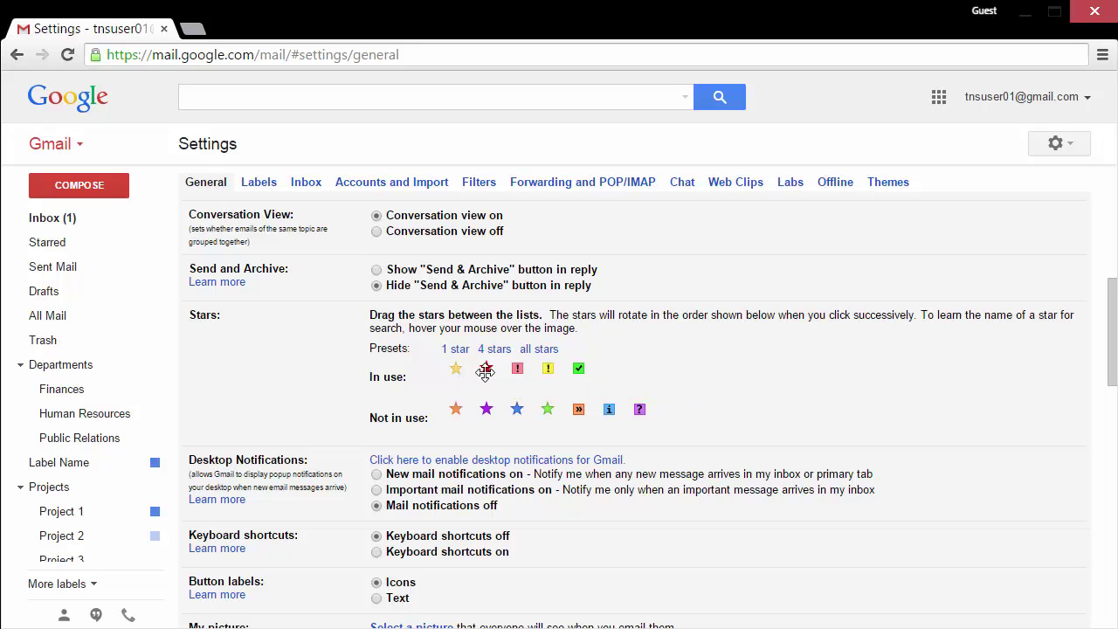
Step: Move the red star in front of the yellow star in the in-use list and save the settings
{"action": "left_click_drag", "start_coordinate": [487, 368], "coordinate": [455, 374]}
{"action": "scroll", "coordinate": [476, 515], "scroll_direction": "down", "scroll_amount": 15}
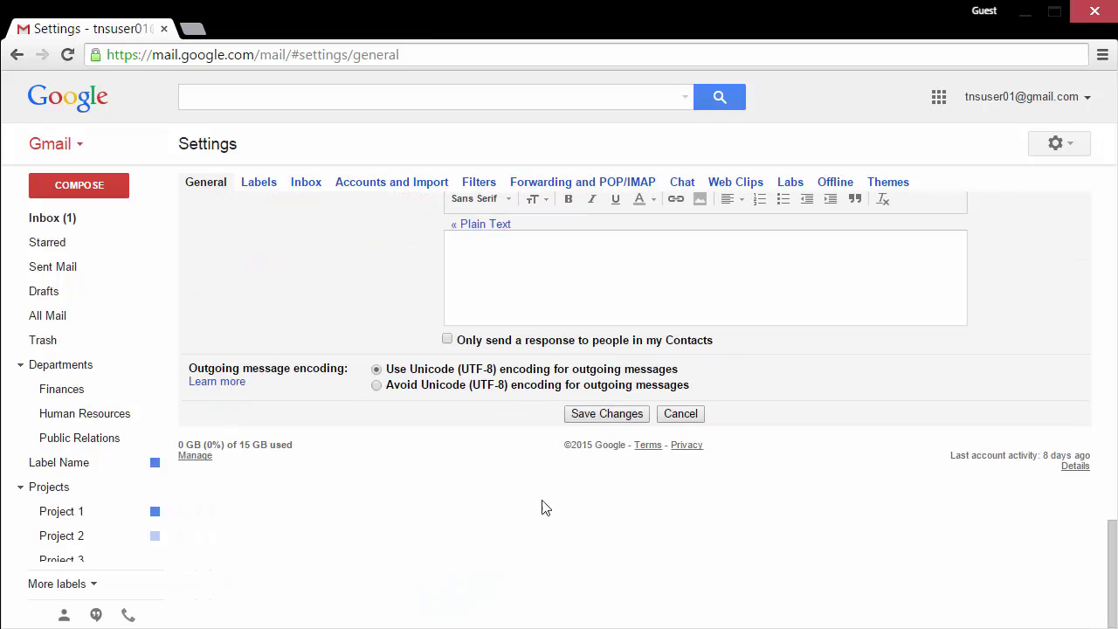
{"action": "left_click", "coordinate": [596, 415]}
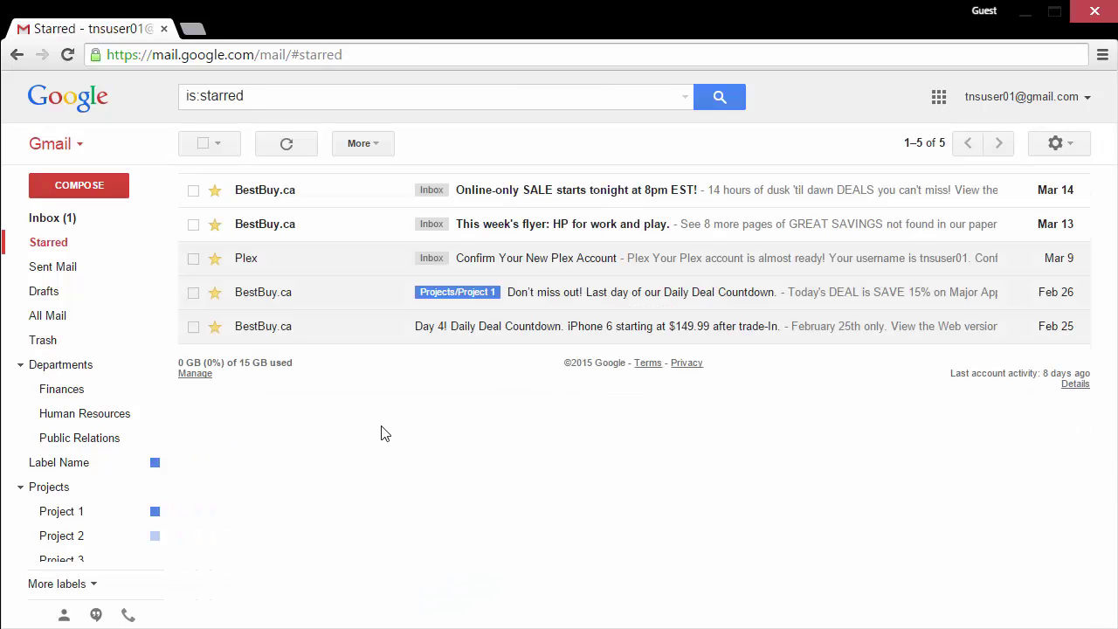
Step: In the inbox, cycle the star of the "Welcome to Plex - We're Glad You're Here" message to the red exclamation mark
{"action": "left_click", "coordinate": [43, 219]}
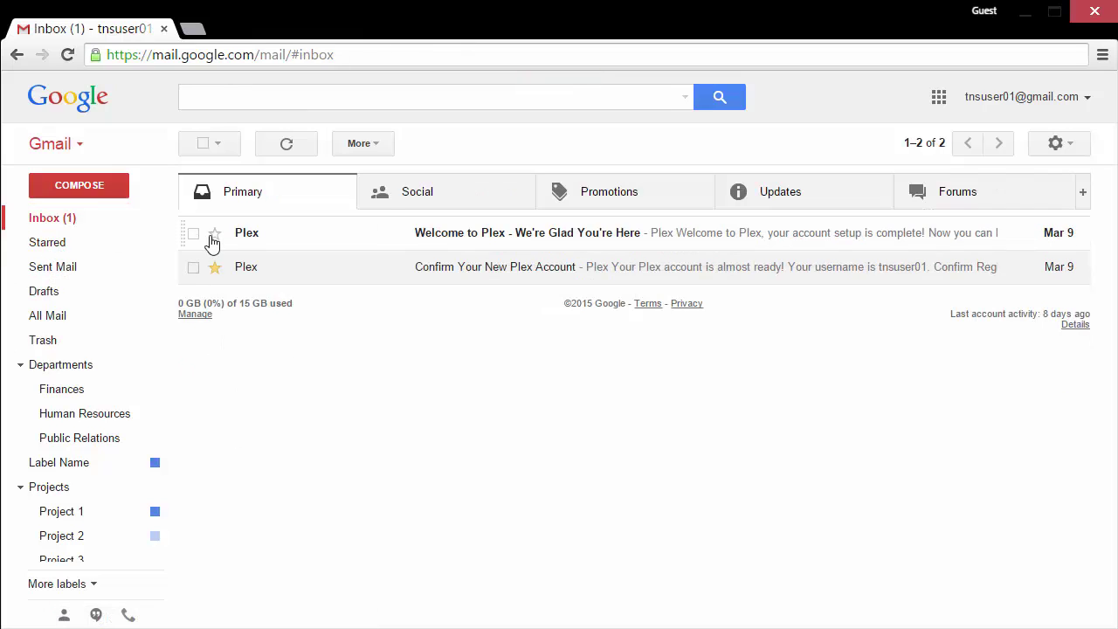
{"action": "left_click", "coordinate": [215, 241]}
{"action": "left_click", "coordinate": [218, 245]}
{"action": "left_click", "coordinate": [218, 246]}
{"action": "left_click", "coordinate": [217, 234]}
{"action": "left_click", "coordinate": [218, 234]}
{"action": "left_click", "coordinate": [215, 233]}
{"action": "left_click", "coordinate": [214, 233]}
{"action": "left_click", "coordinate": [218, 243]}
{"action": "left_click", "coordinate": [220, 243]}
Step: Change the Welcome to Plex message's star from the list and inside the open message, finishing on the red exclamation mark, and return to the inbox
{"action": "left_click", "coordinate": [230, 241]}
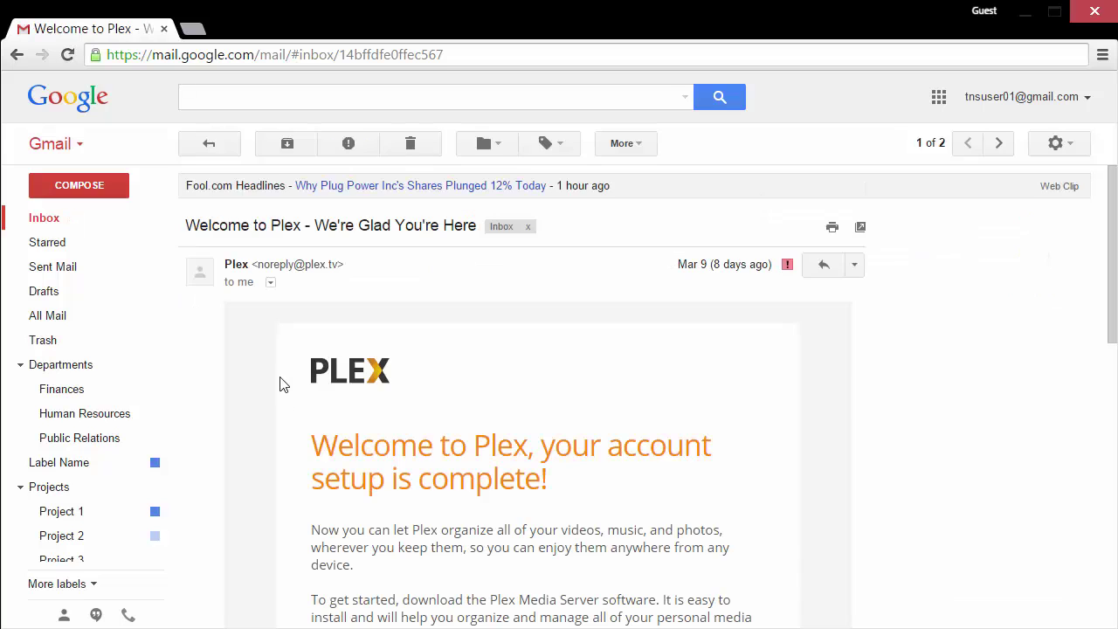
{"action": "key", "text": "u"}
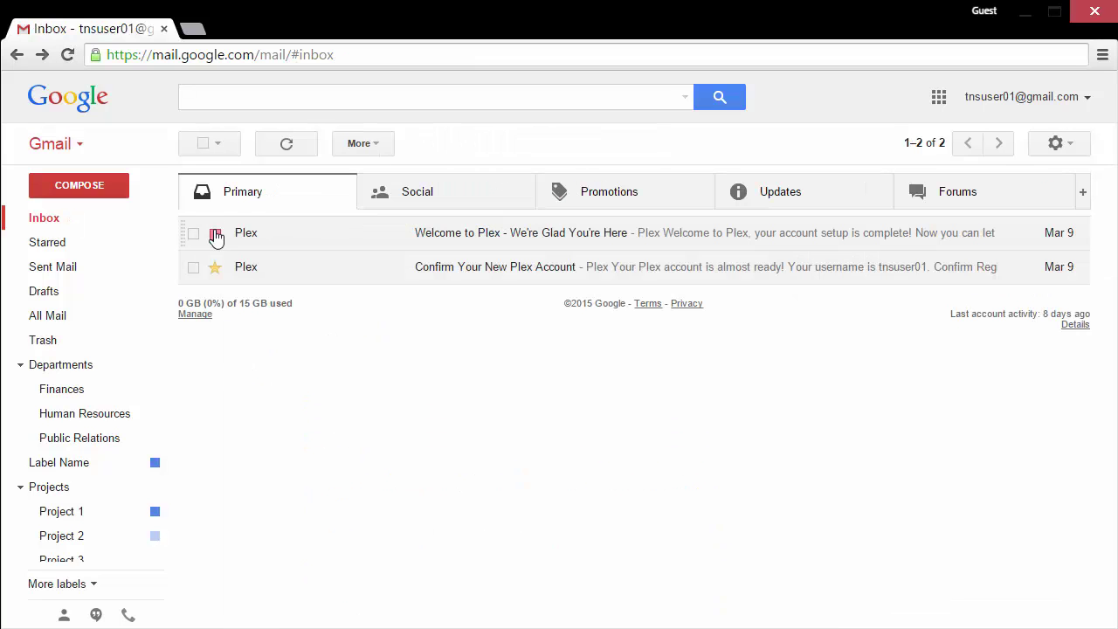
{"action": "left_click", "coordinate": [215, 237]}
{"action": "left_click", "coordinate": [460, 236]}
{"action": "left_click", "coordinate": [786, 265]}
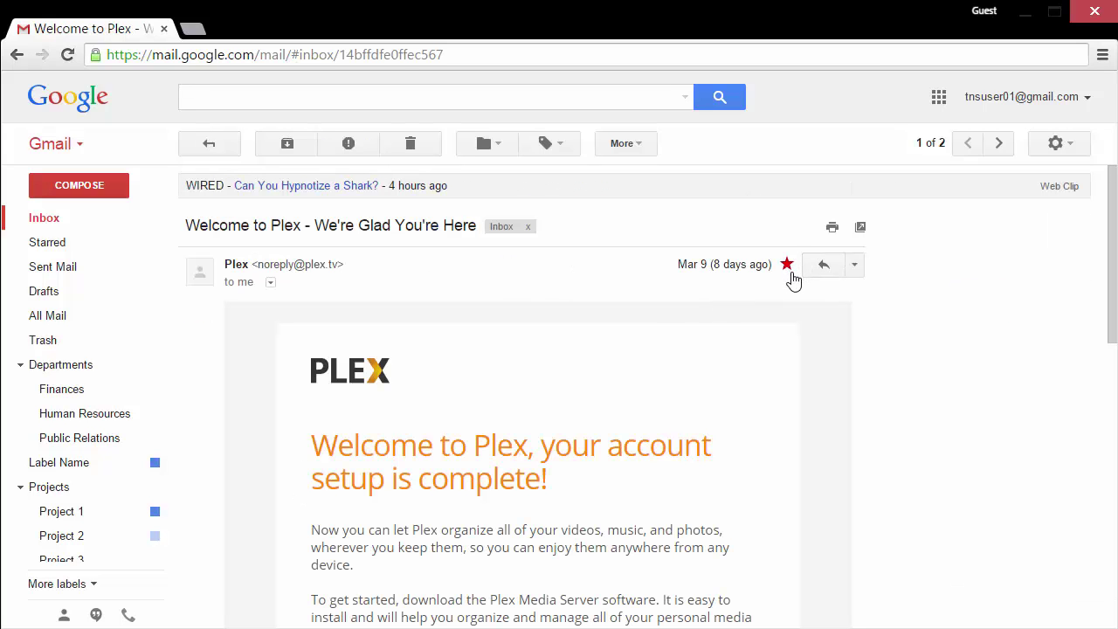
{"action": "left_click", "coordinate": [786, 265]}
{"action": "left_click", "coordinate": [209, 144]}
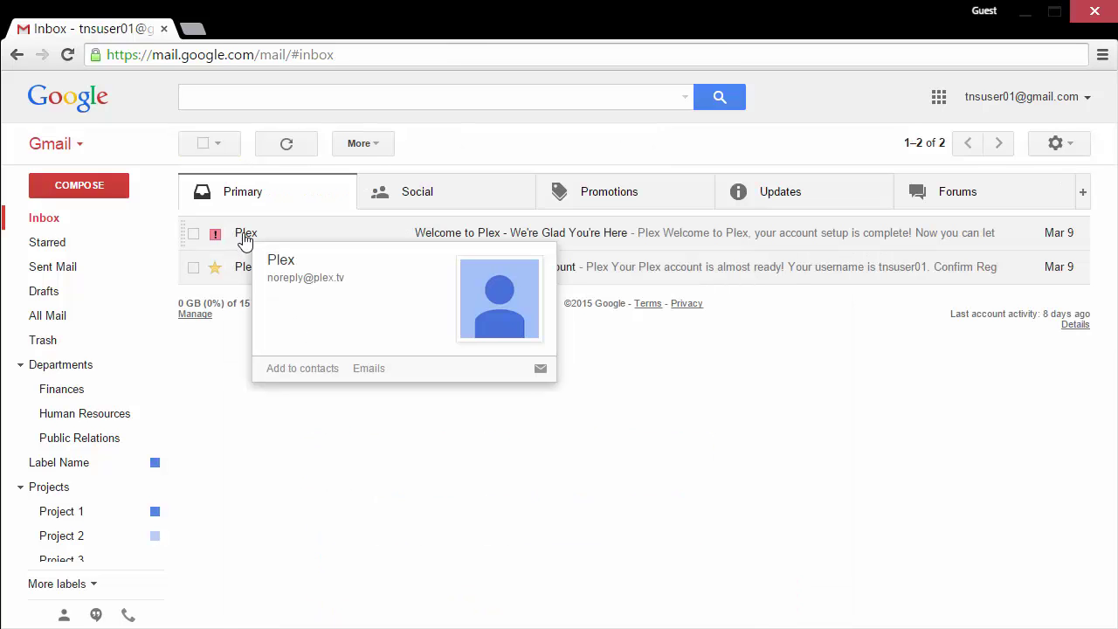
Step: Open the Welcome to Plex message, look through it to the end and return to the inbox
{"action": "left_click", "coordinate": [548, 246]}
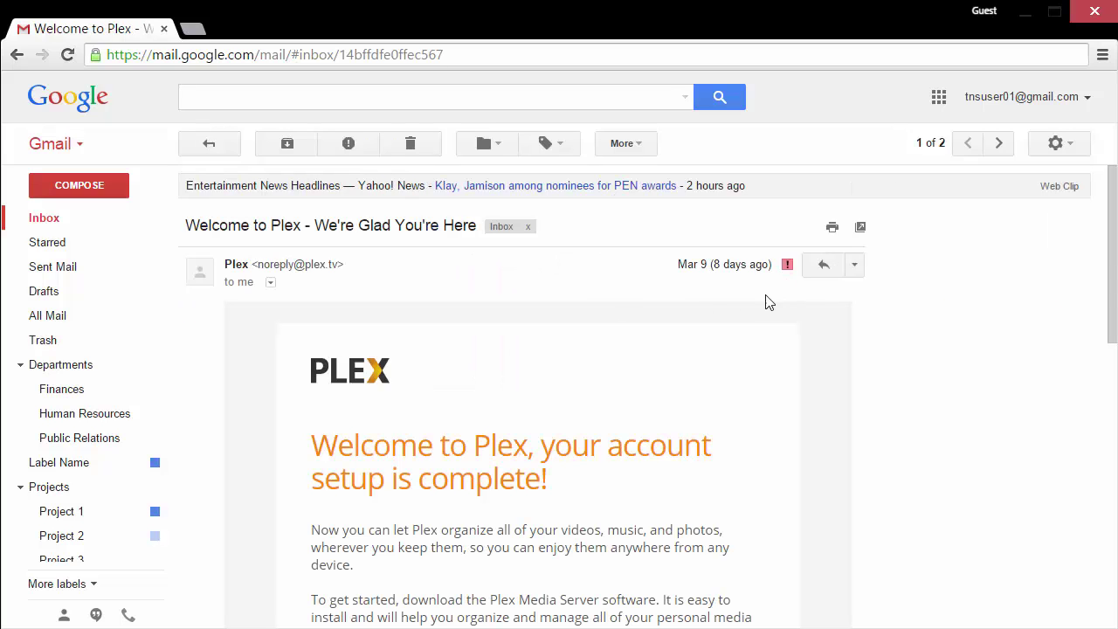
{"action": "scroll", "coordinate": [636, 342], "scroll_direction": "down", "scroll_amount": 10}
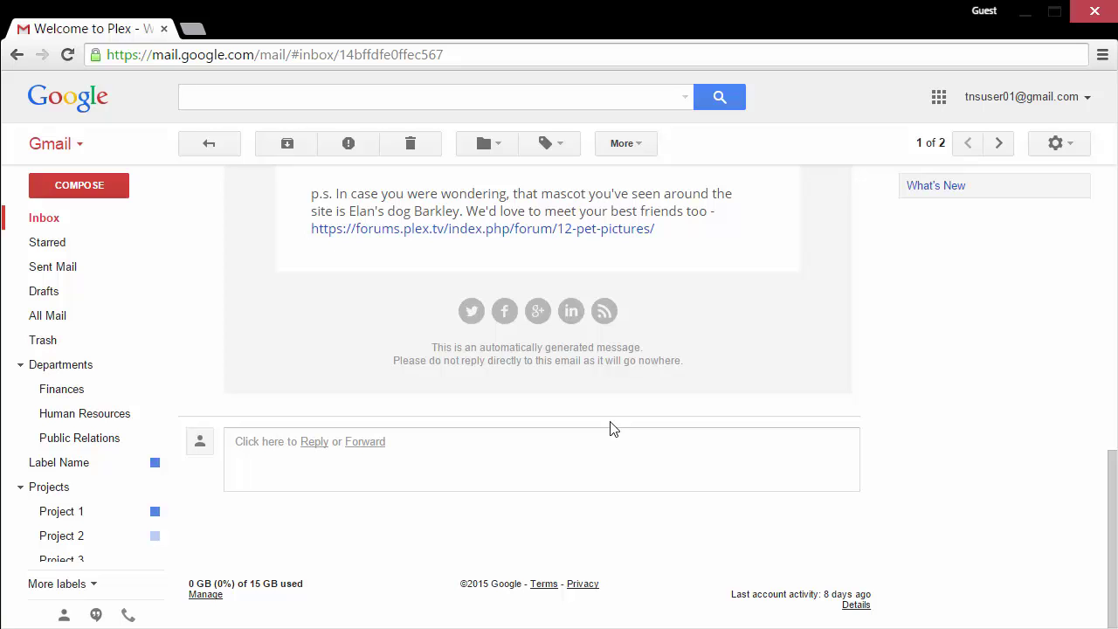
{"action": "scroll", "coordinate": [771, 568], "scroll_direction": "up", "scroll_amount": 10}
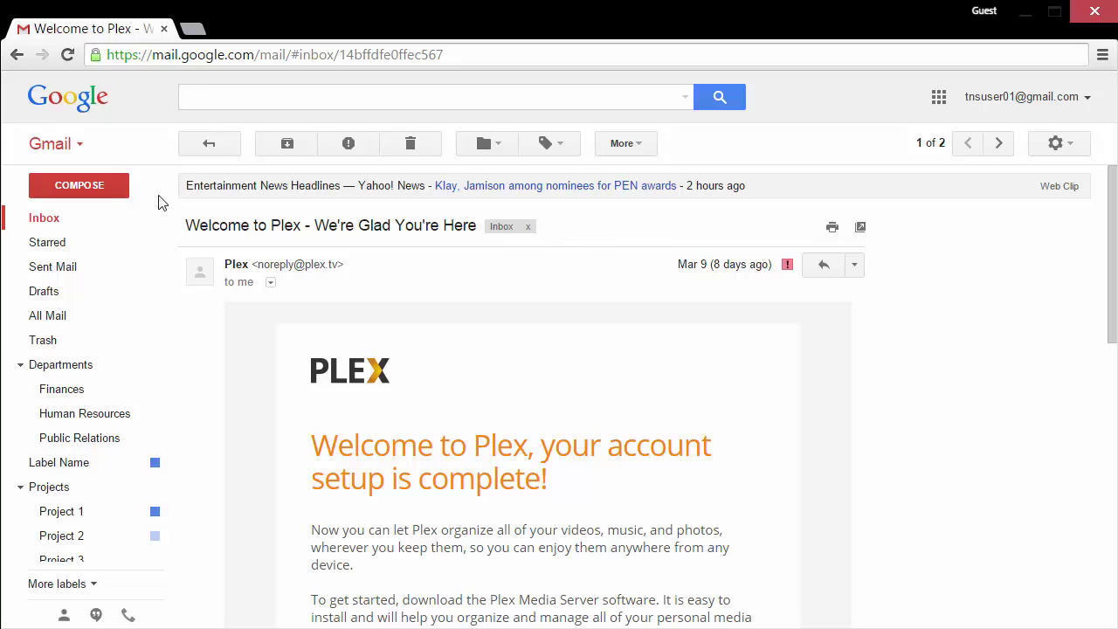
{"action": "left_click", "coordinate": [209, 145]}
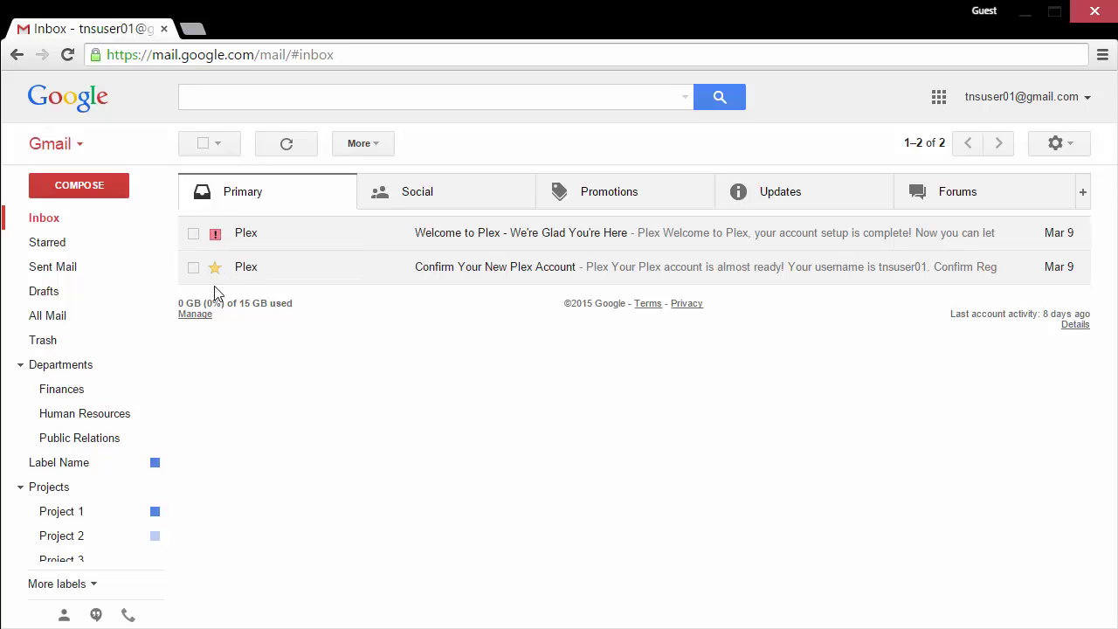
Step: View the starred messages and search the mail for has:red-bang
{"action": "left_click", "coordinate": [72, 250]}
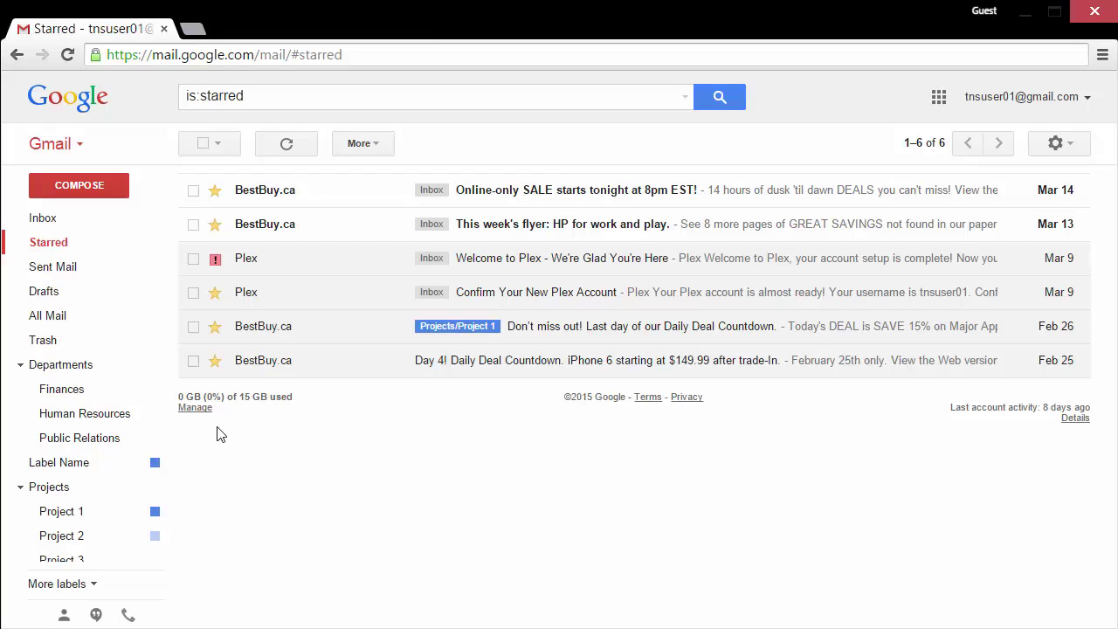
{"action": "left_click", "coordinate": [264, 101]}
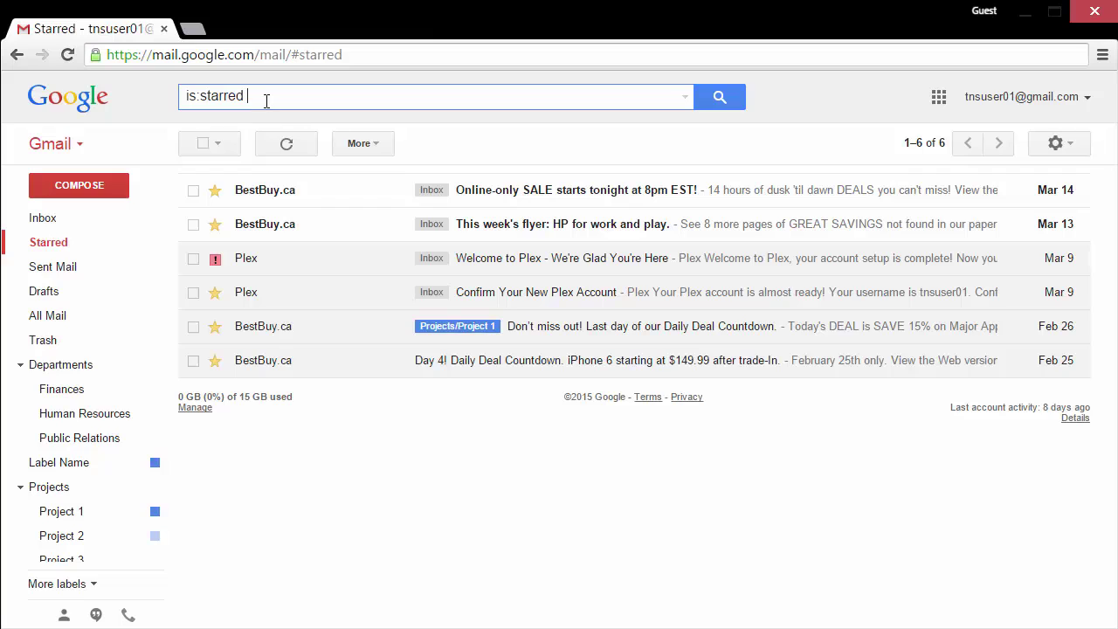
{"action": "left_click_drag", "start_coordinate": [237, 93], "coordinate": [103, 105]}
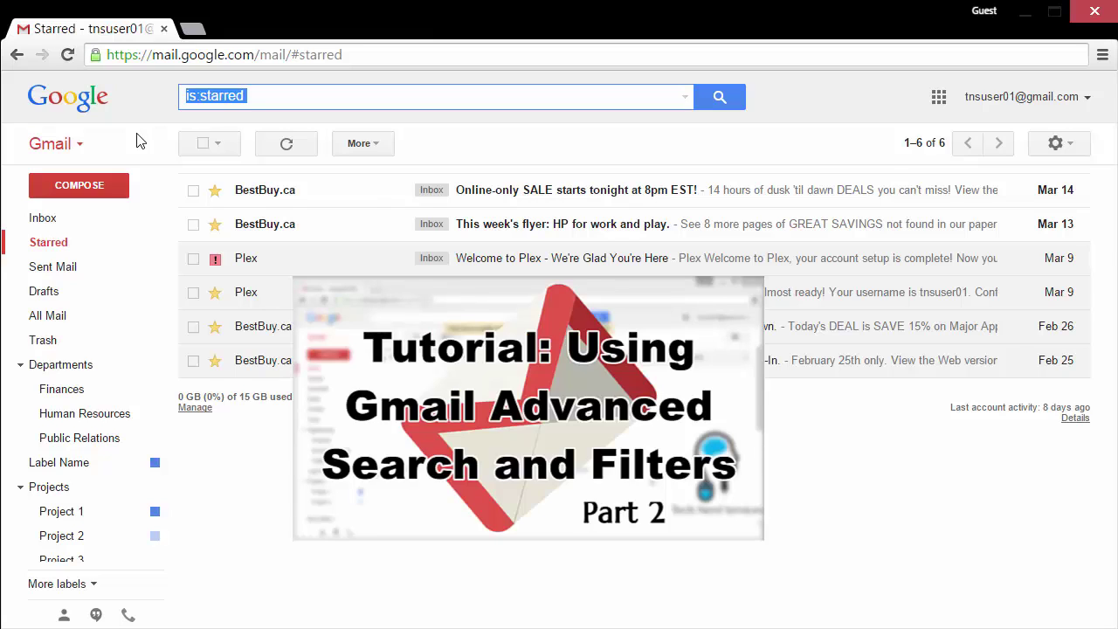
{"action": "type", "text": "h"}
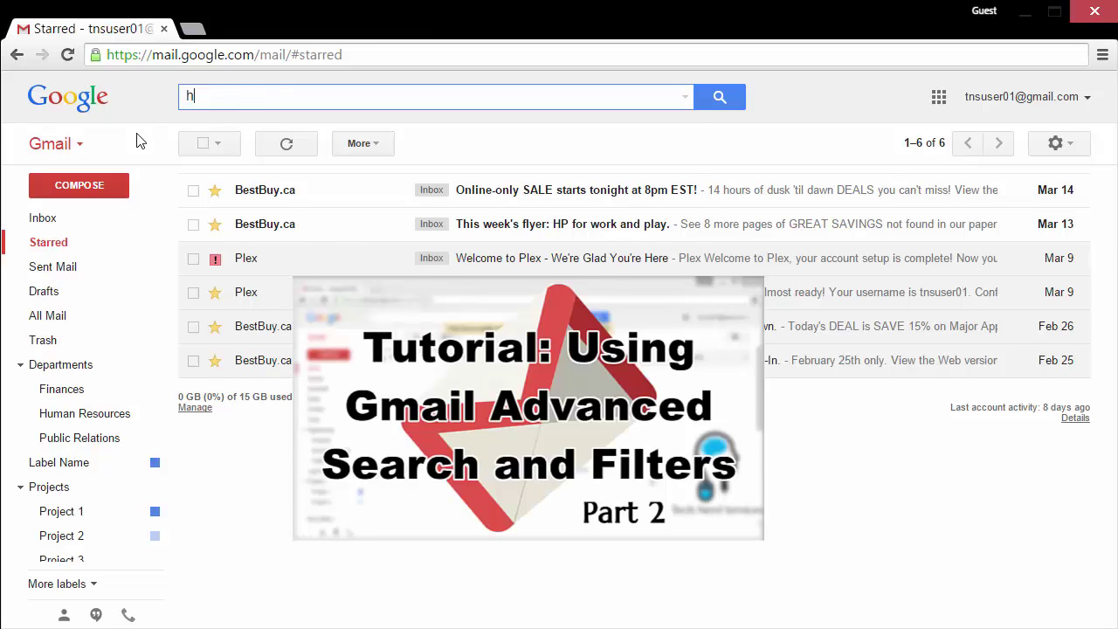
{"action": "type", "text": "as:red"}
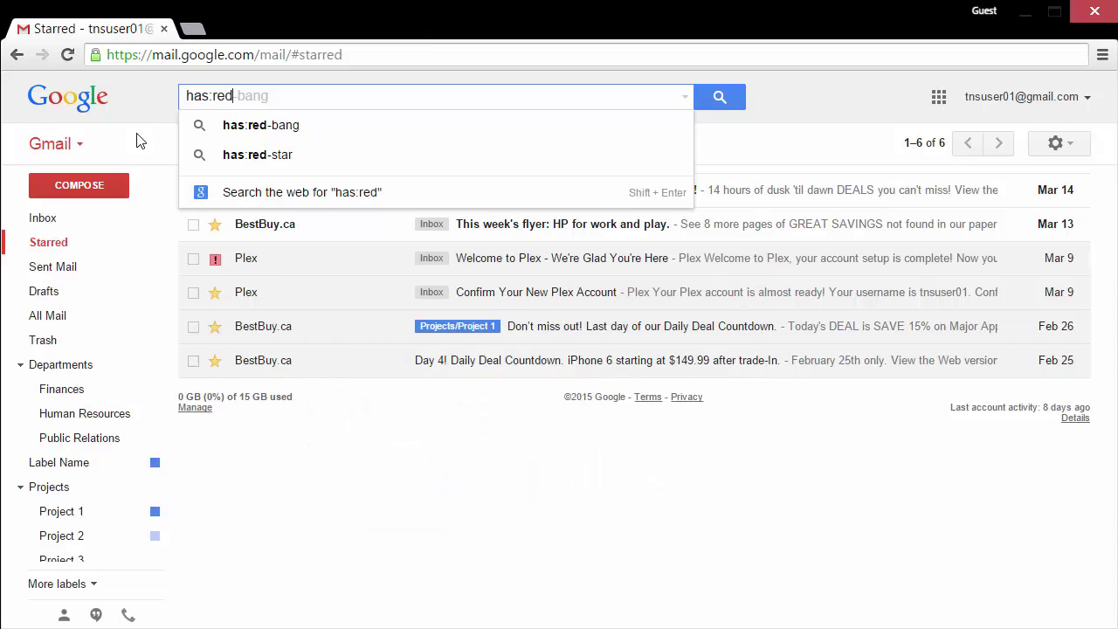
{"action": "key", "text": "Down"}
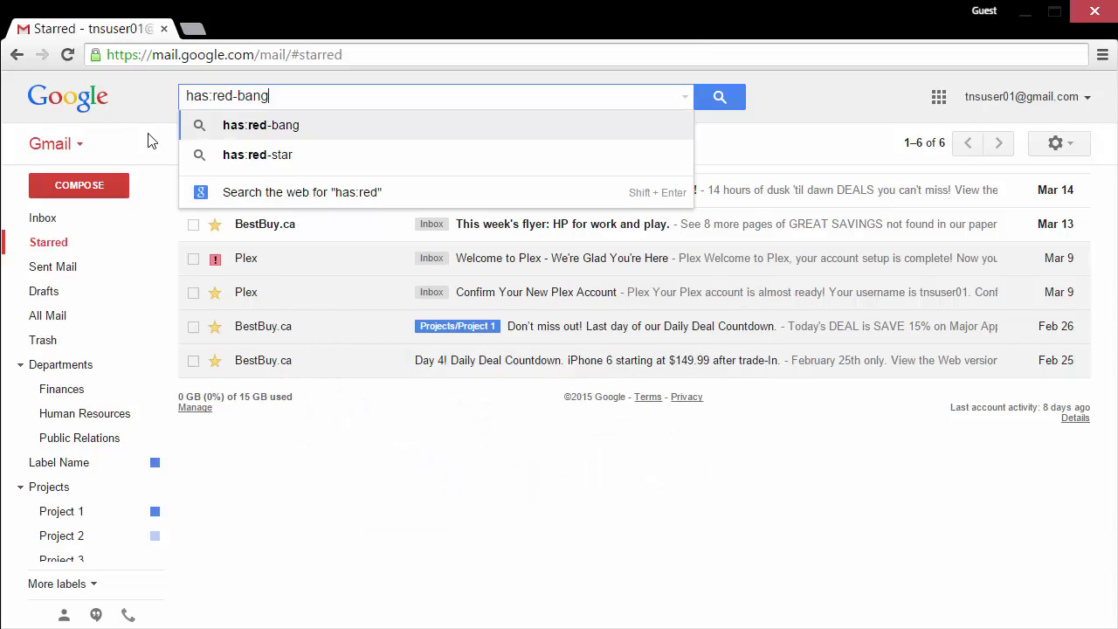
{"action": "key", "text": "Return"}
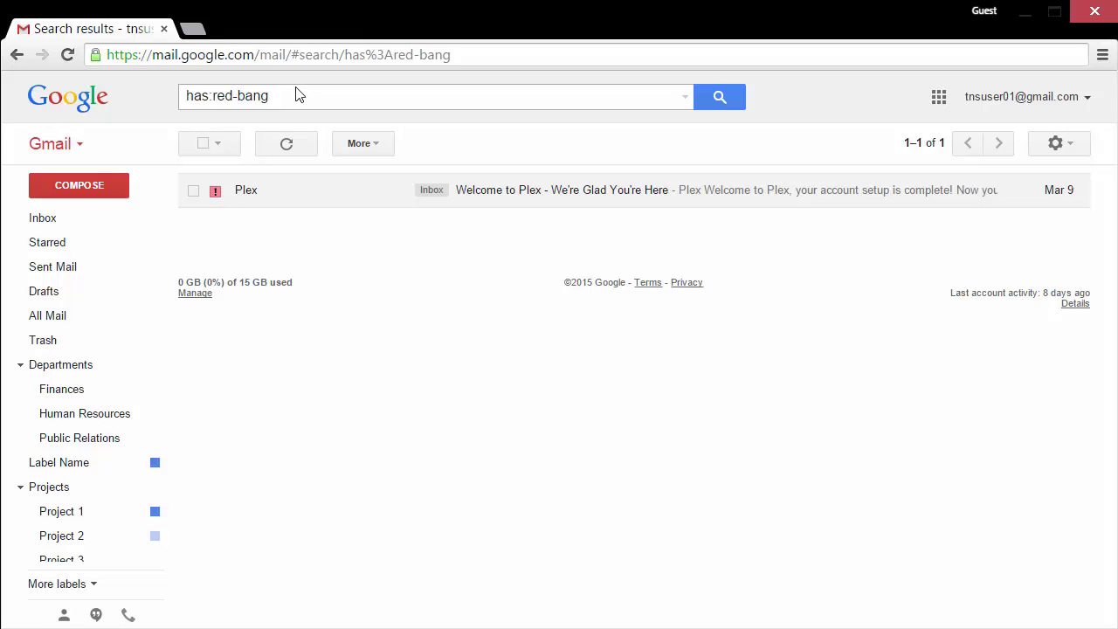
Step: Open the Labs settings and highlight the introductory description of Gmail Labs
{"action": "left_click", "coordinate": [1058, 146]}
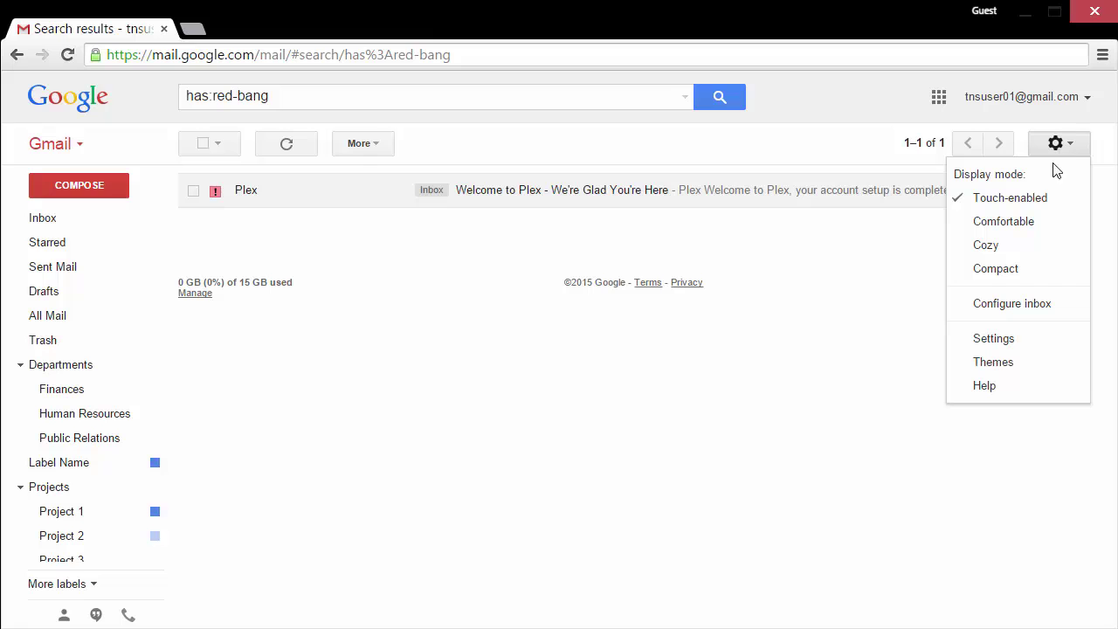
{"action": "left_click", "coordinate": [1042, 341]}
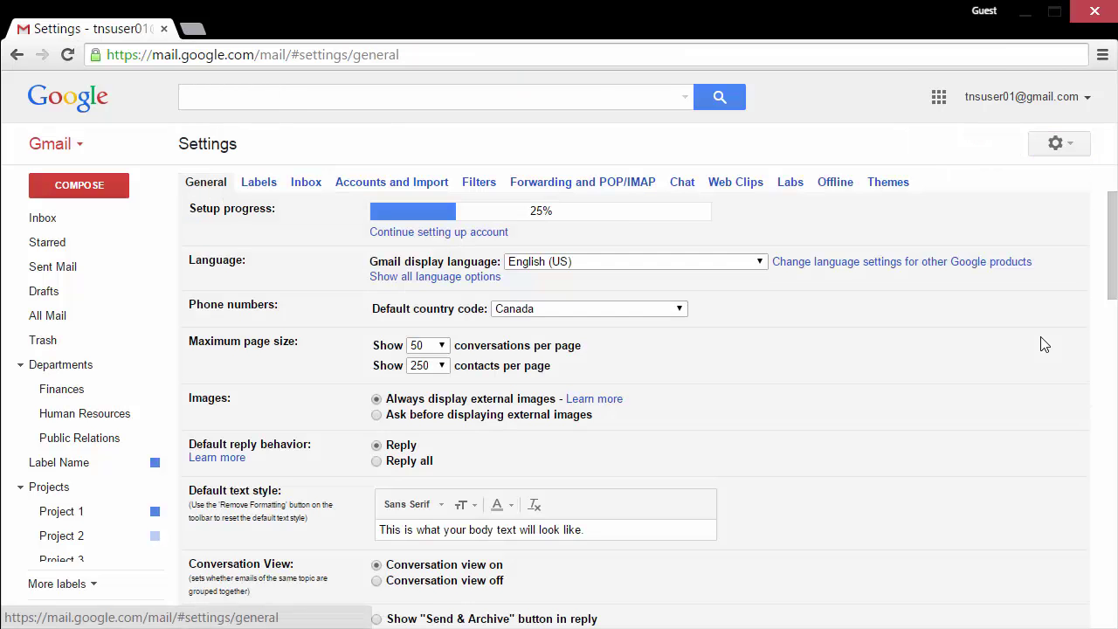
{"action": "left_click", "coordinate": [796, 185]}
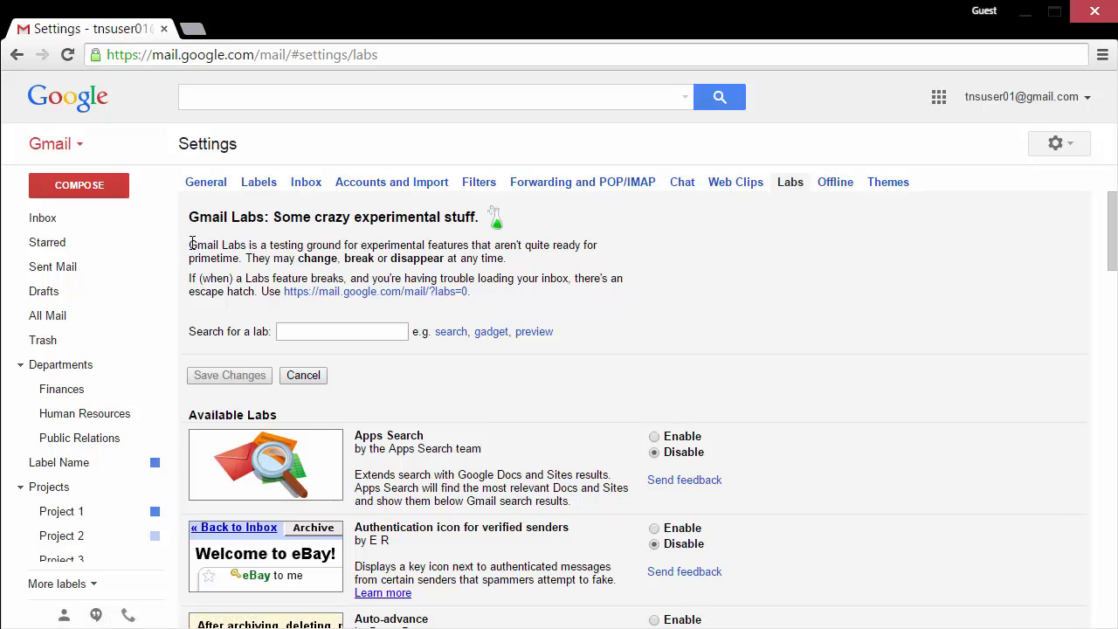
{"action": "left_click_drag", "start_coordinate": [188, 246], "coordinate": [548, 273]}
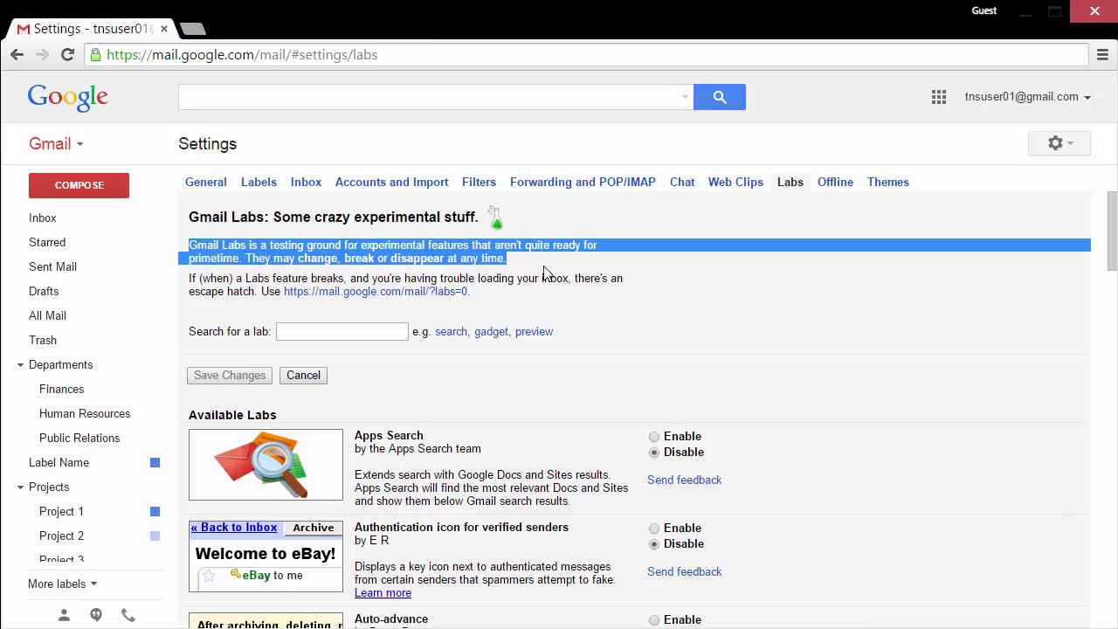
{"action": "left_click", "coordinate": [543, 273]}
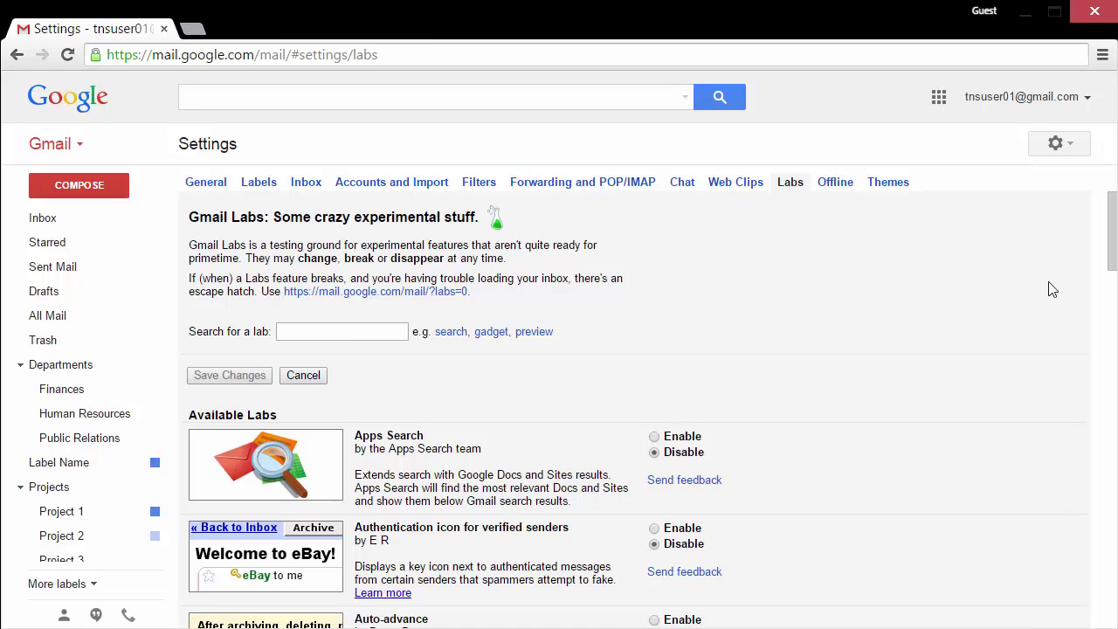
Step: Enable the Quick Links lab and save the changes
{"action": "scroll", "coordinate": [878, 253], "scroll_direction": "down", "scroll_amount": 15}
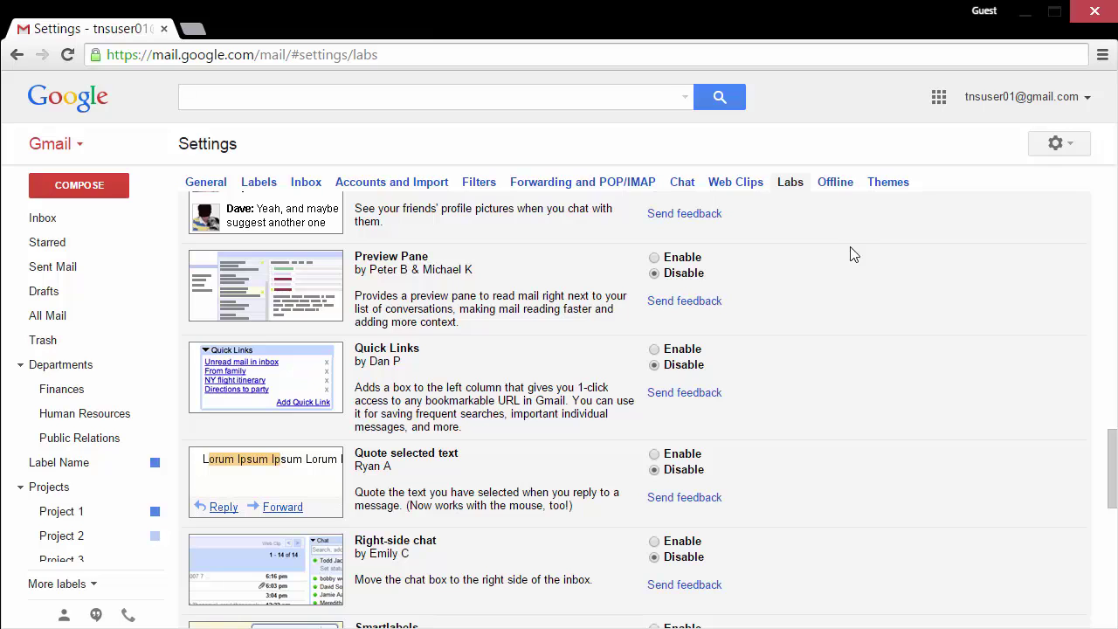
{"action": "left_click", "coordinate": [654, 350]}
{"action": "scroll", "coordinate": [860, 412], "scroll_direction": "down", "scroll_amount": 10}
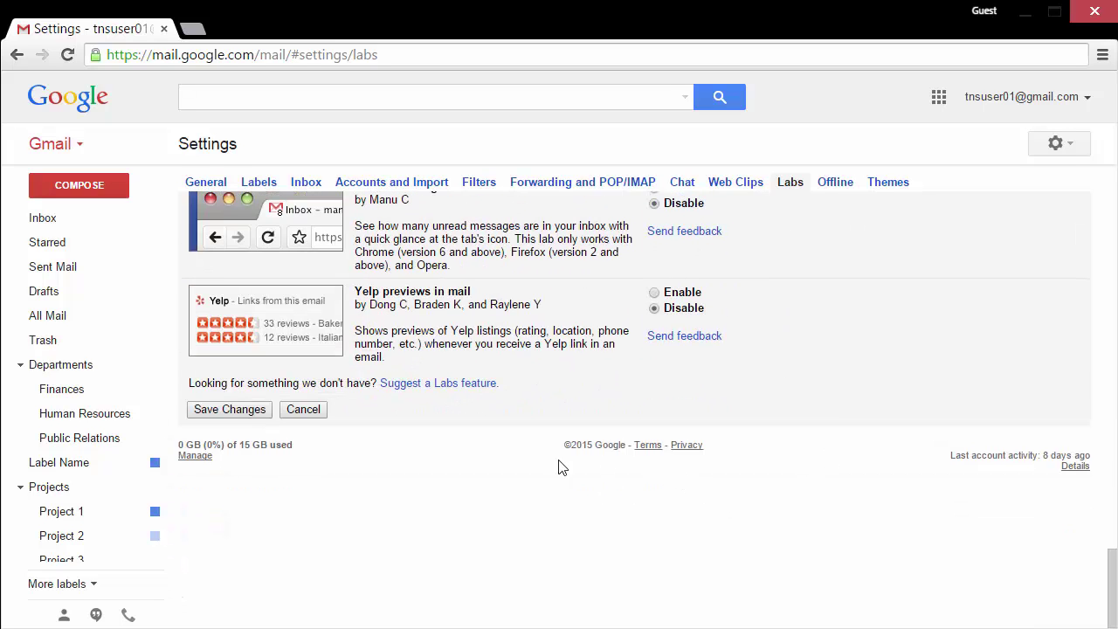
{"action": "left_click", "coordinate": [225, 410]}
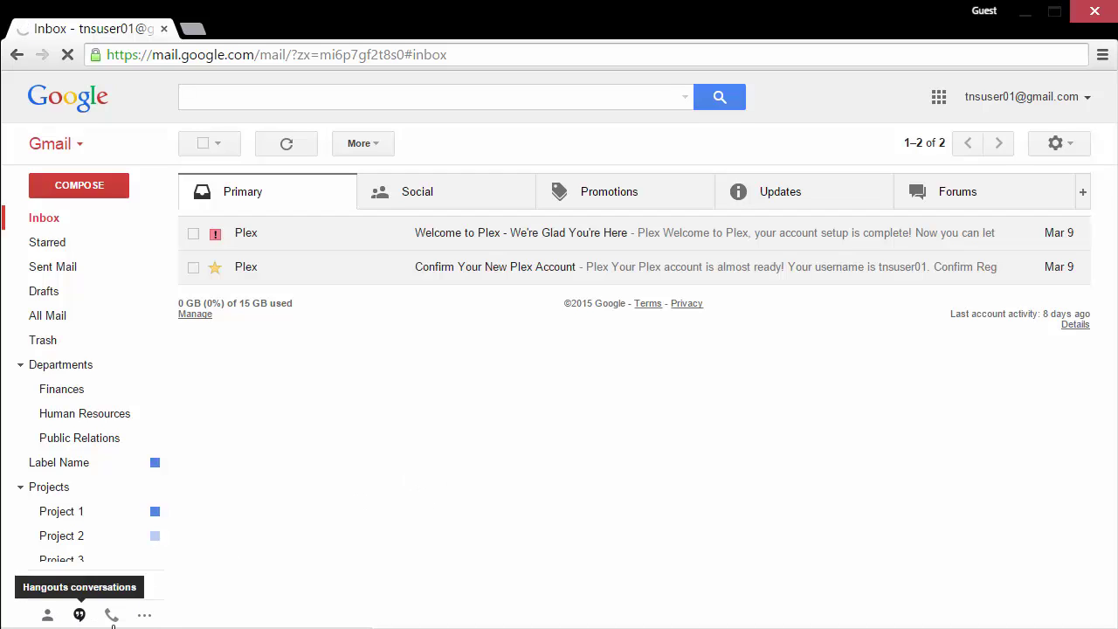
Step: Show the Quick Links gadget and open the title prompt for a link to the inbox view, cancelling it without adding one
{"action": "left_click", "coordinate": [154, 622]}
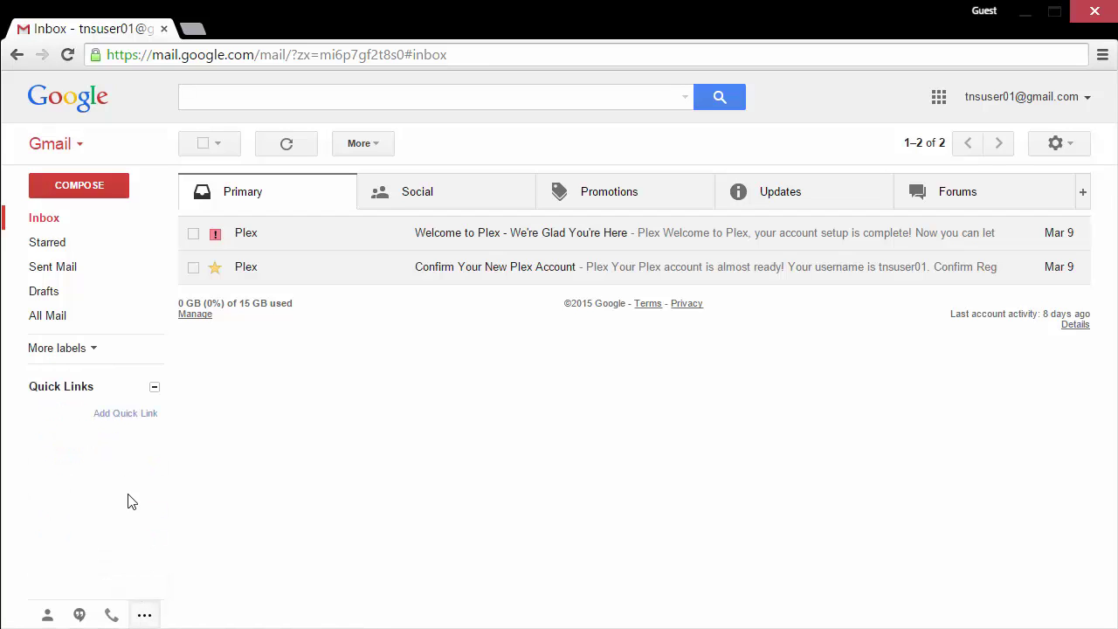
{"action": "left_click", "coordinate": [105, 416]}
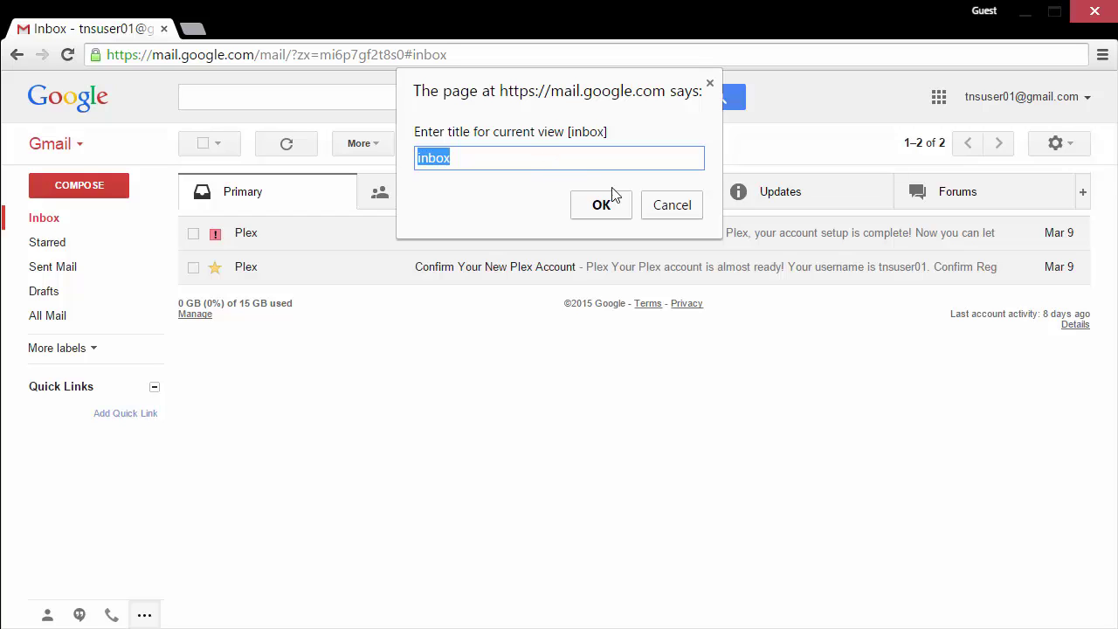
{"action": "left_click", "coordinate": [674, 209]}
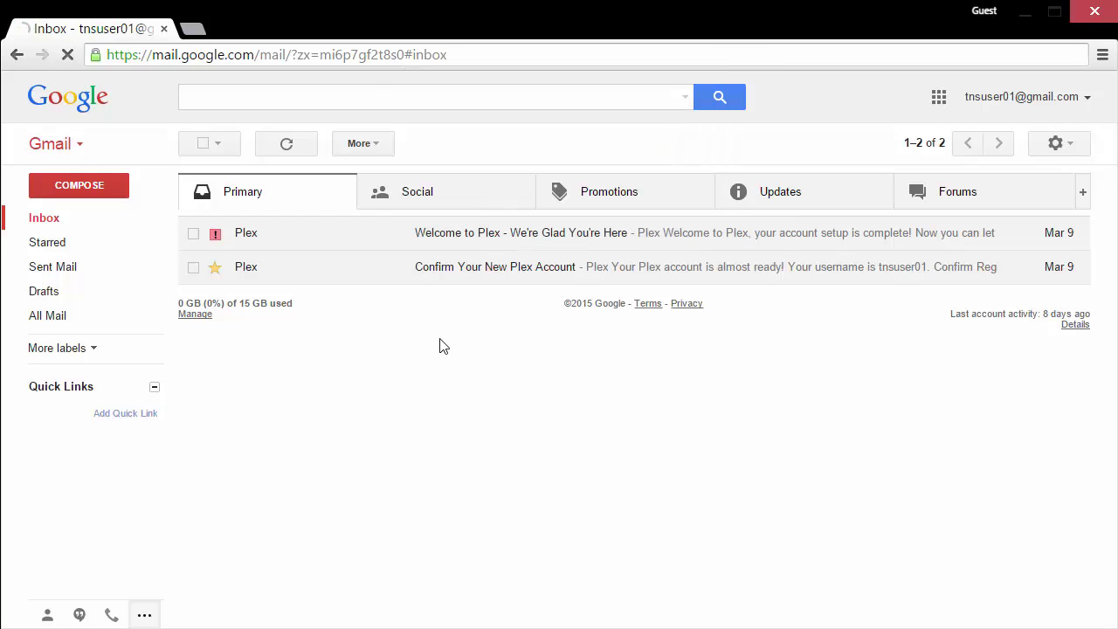
Step: Search the mail for messages marked with the red exclamation star using has:red-bang
{"action": "left_click", "coordinate": [374, 97]}
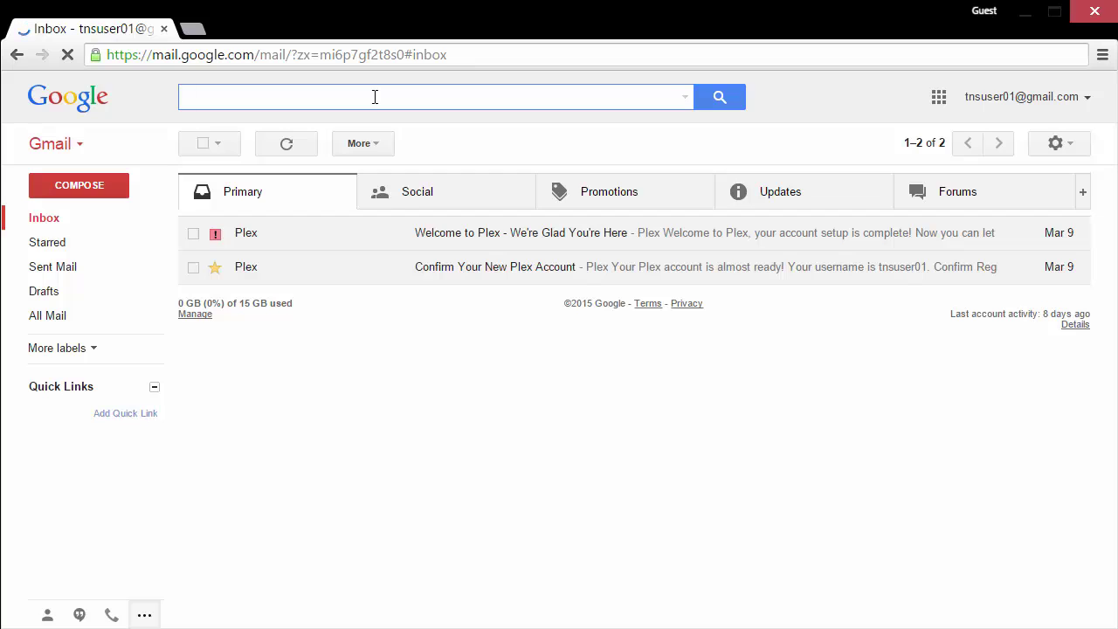
{"action": "type", "text": "has:red"}
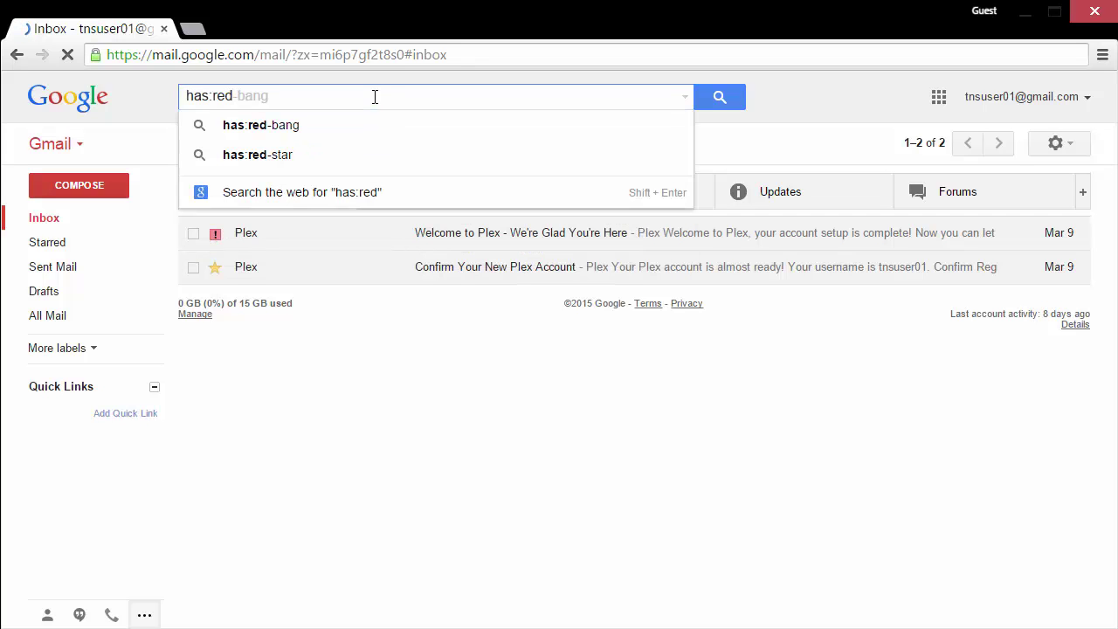
{"action": "left_click", "coordinate": [259, 129]}
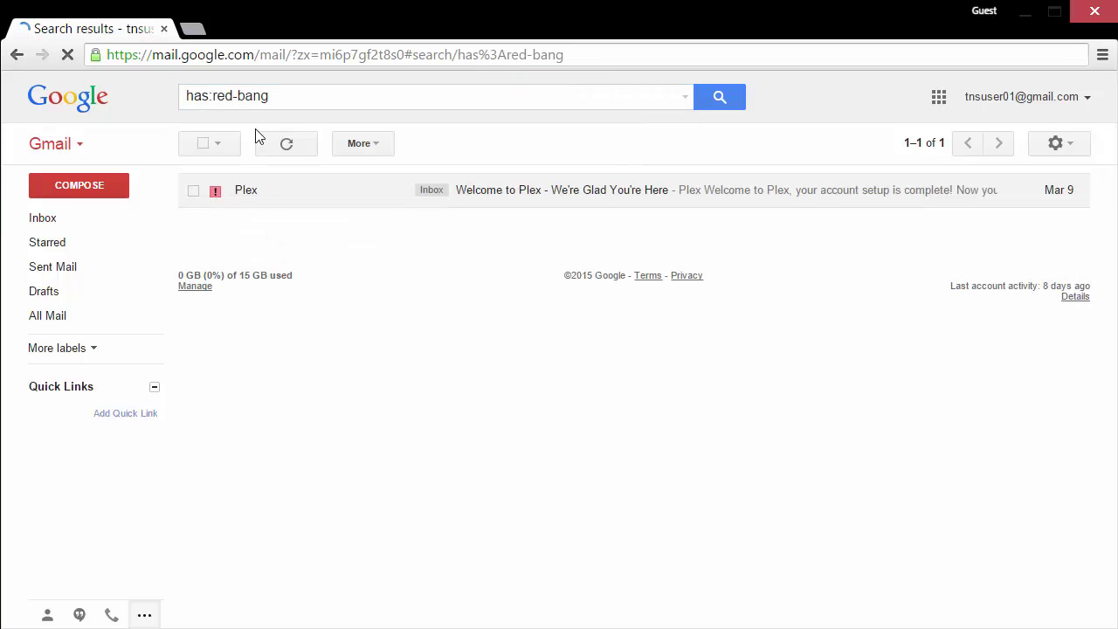
Step: Add a quick link titled Red Exclamation Mark for the current has:red-bang search
{"action": "left_click", "coordinate": [140, 414]}
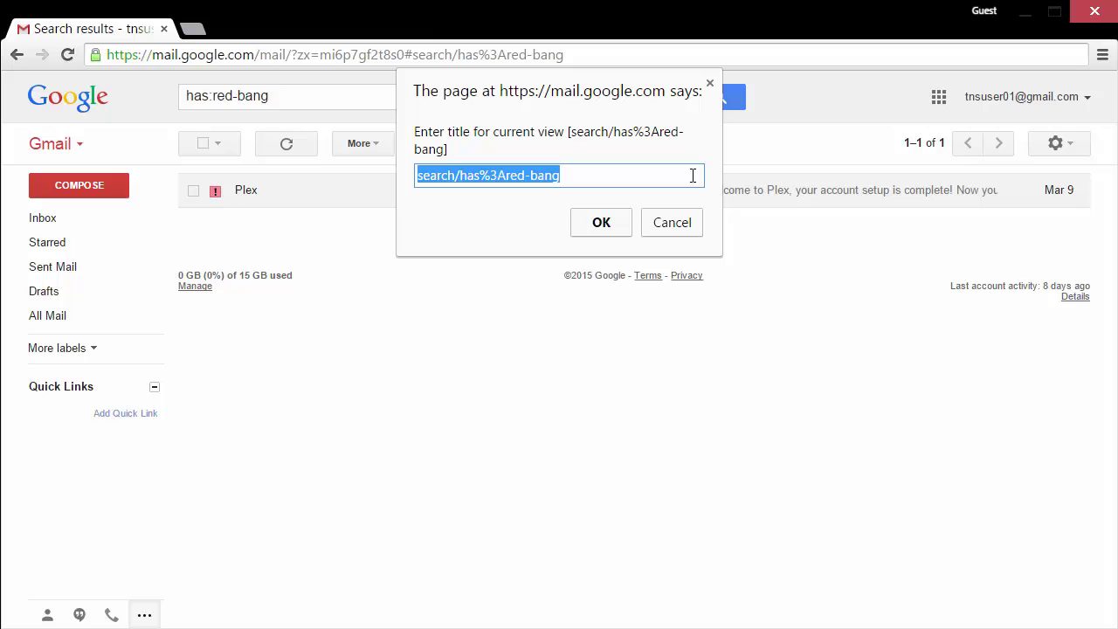
{"action": "type", "text": "Re"}
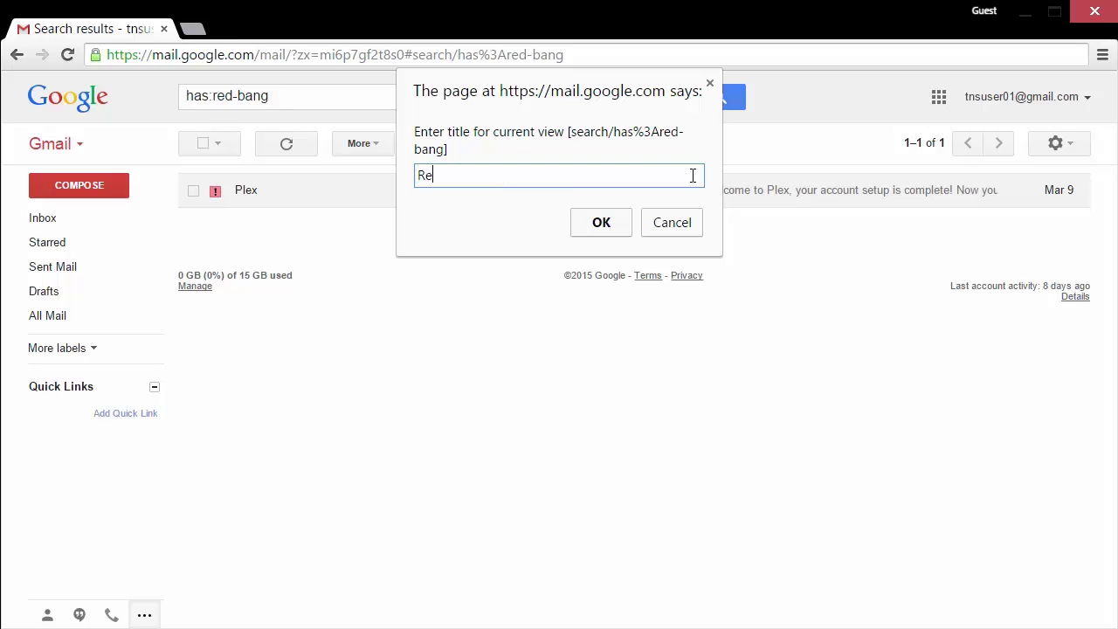
{"action": "type", "text": "d Exc "}
{"action": "type", "text": "amation Mark"}
{"action": "left_click", "coordinate": [601, 222]}
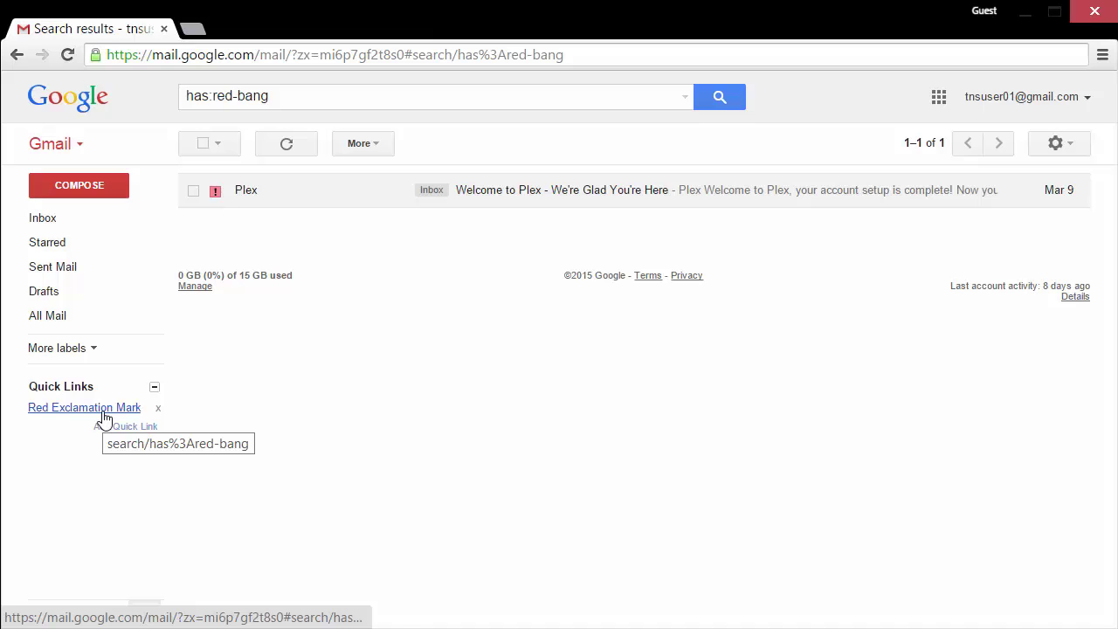
Step: Test the Red Exclamation Mark quick link from the inbox and return to the inbox
{"action": "left_click", "coordinate": [47, 223]}
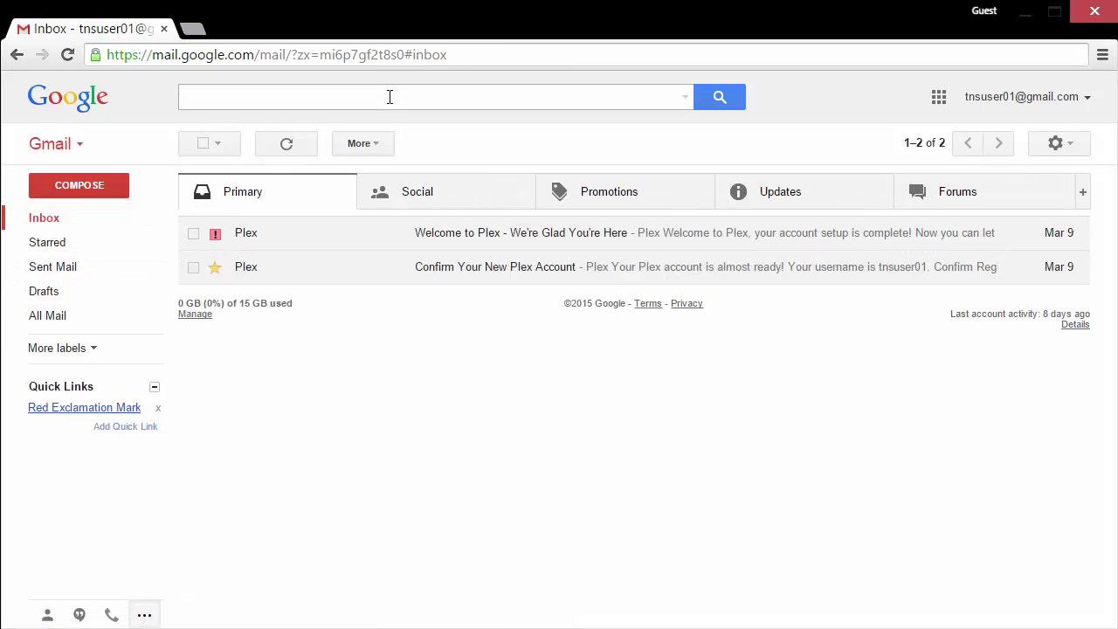
{"action": "left_click", "coordinate": [75, 407]}
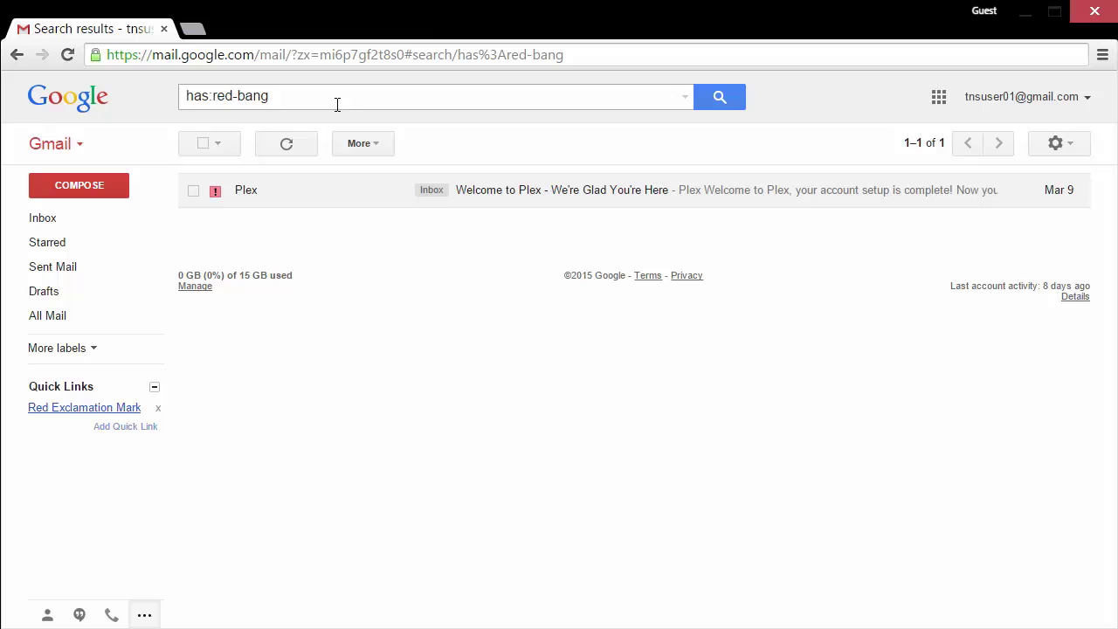
{"action": "left_click", "coordinate": [64, 222]}
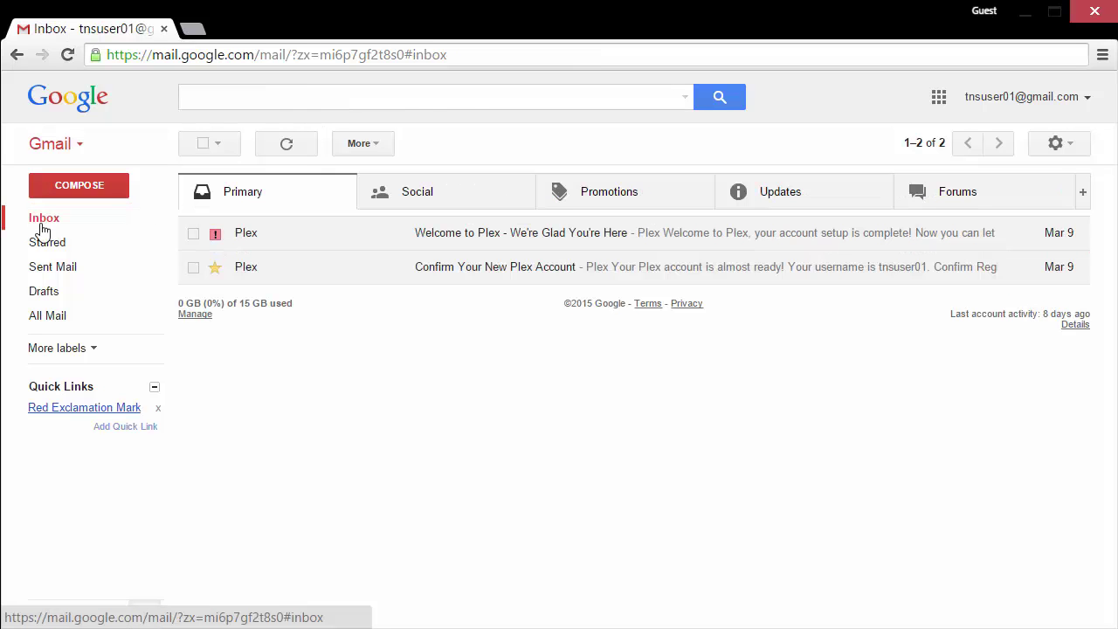
Step: View the messages in All Mail, the Finances label and the Project 1 label, and check the search query of Project 1
{"action": "left_click", "coordinate": [60, 330]}
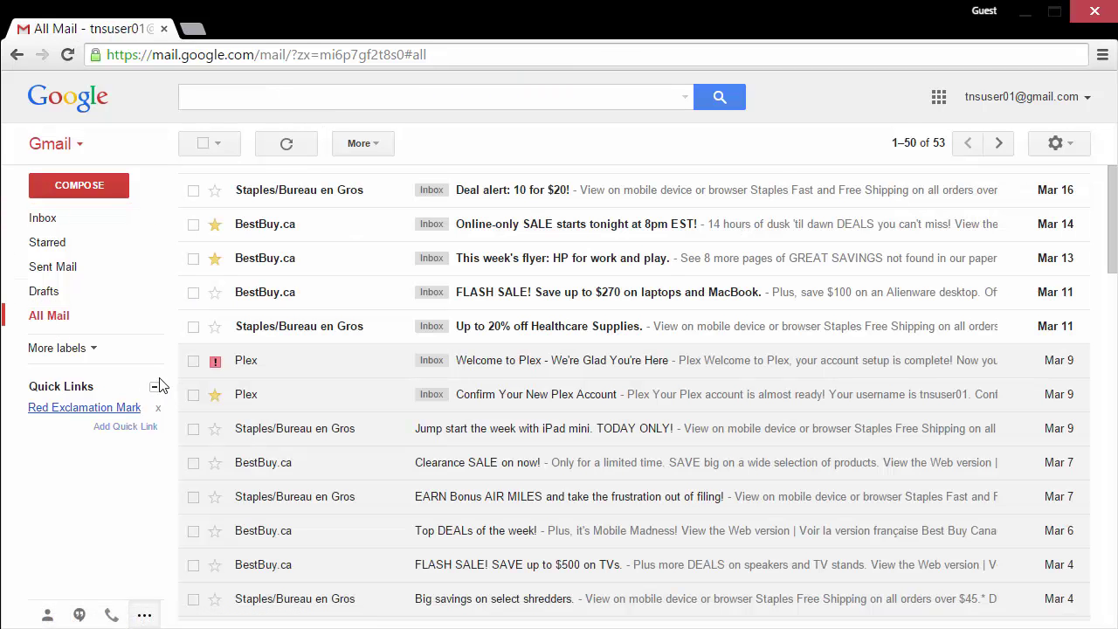
{"action": "left_click", "coordinate": [61, 348]}
{"action": "scroll", "coordinate": [88, 436], "scroll_direction": "down", "scroll_amount": 2}
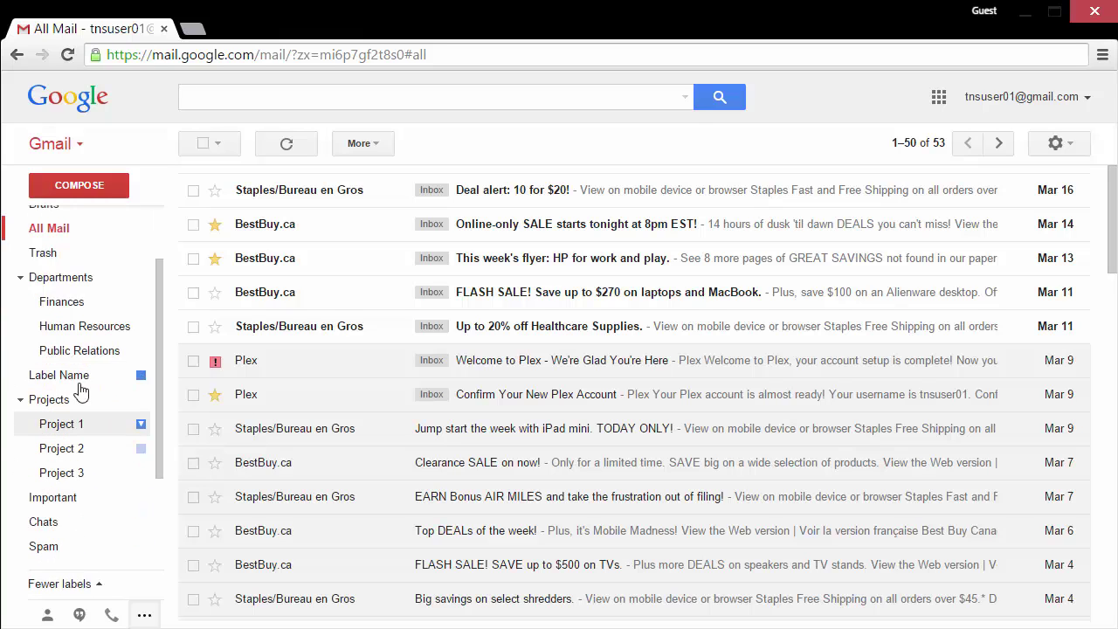
{"action": "left_click", "coordinate": [99, 301]}
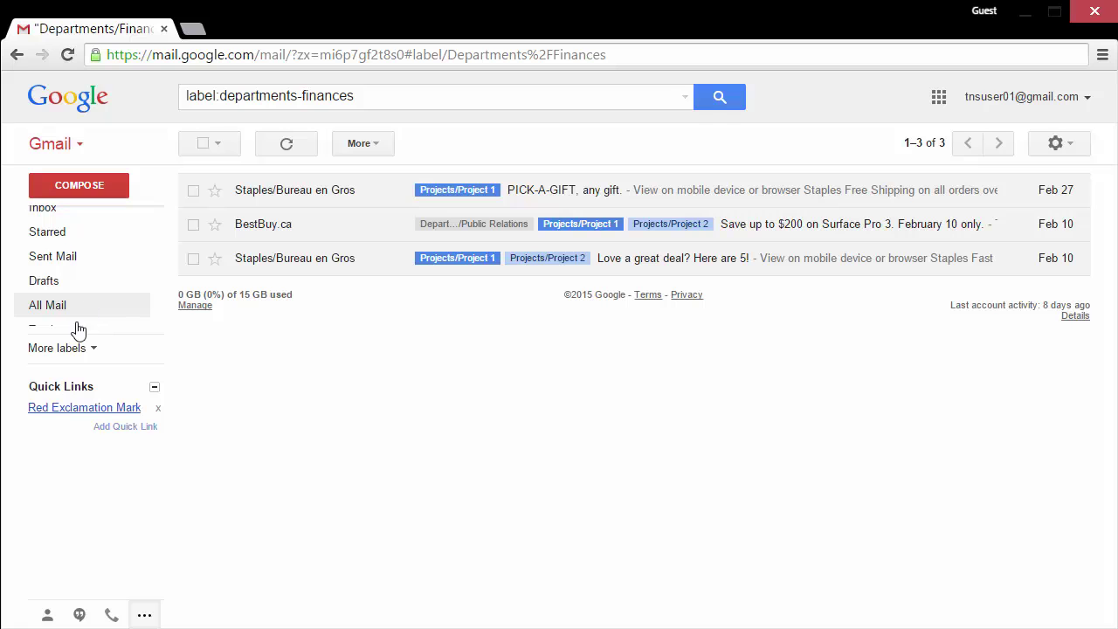
{"action": "left_click", "coordinate": [68, 348]}
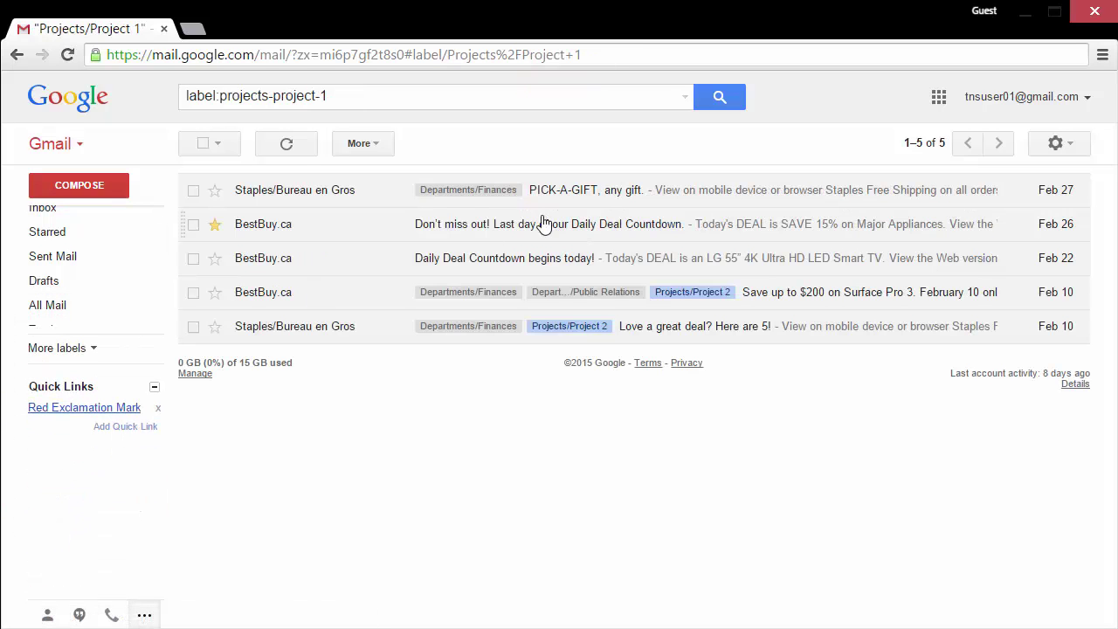
{"action": "left_click", "coordinate": [364, 98]}
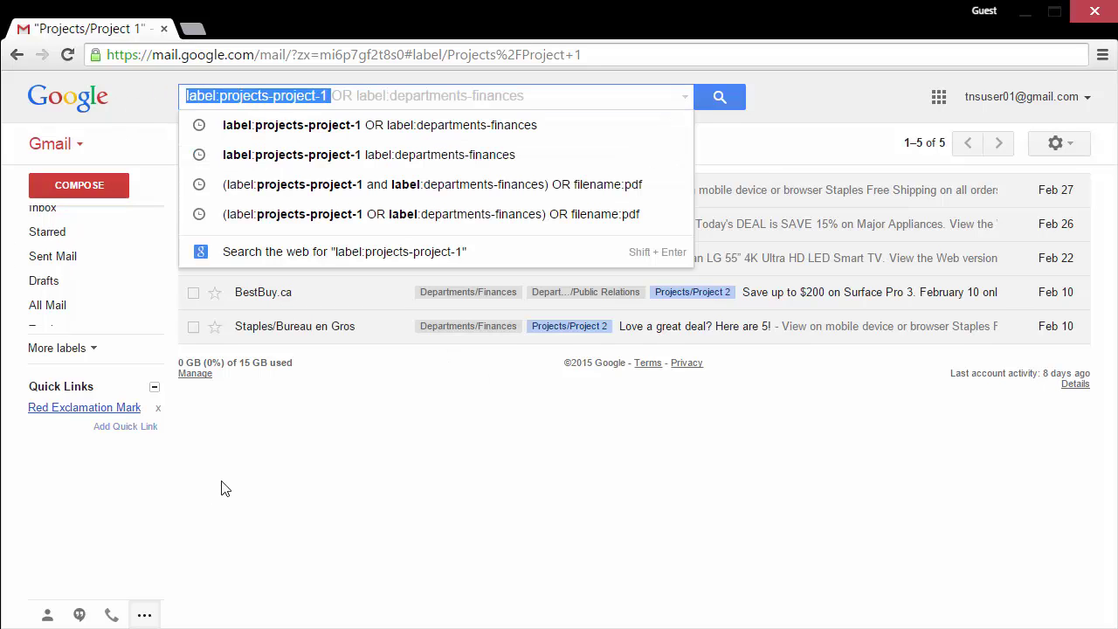
{"action": "left_click", "coordinate": [349, 445]}
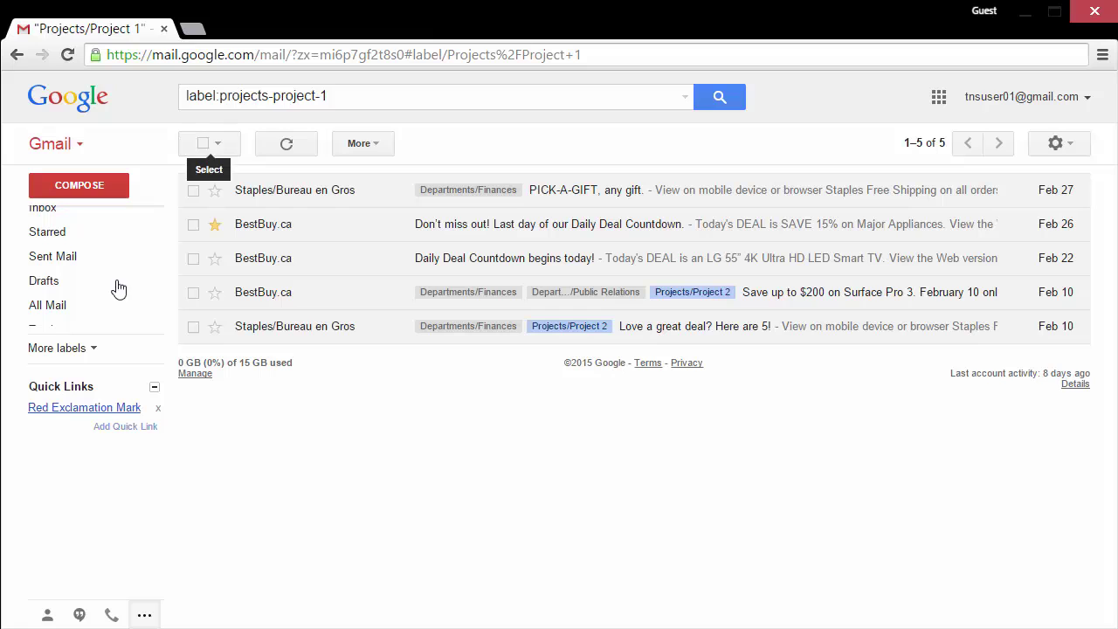
Step: Open the Finances label and extend its search to label:departments-finances label:projects-project-1
{"action": "left_click", "coordinate": [82, 347]}
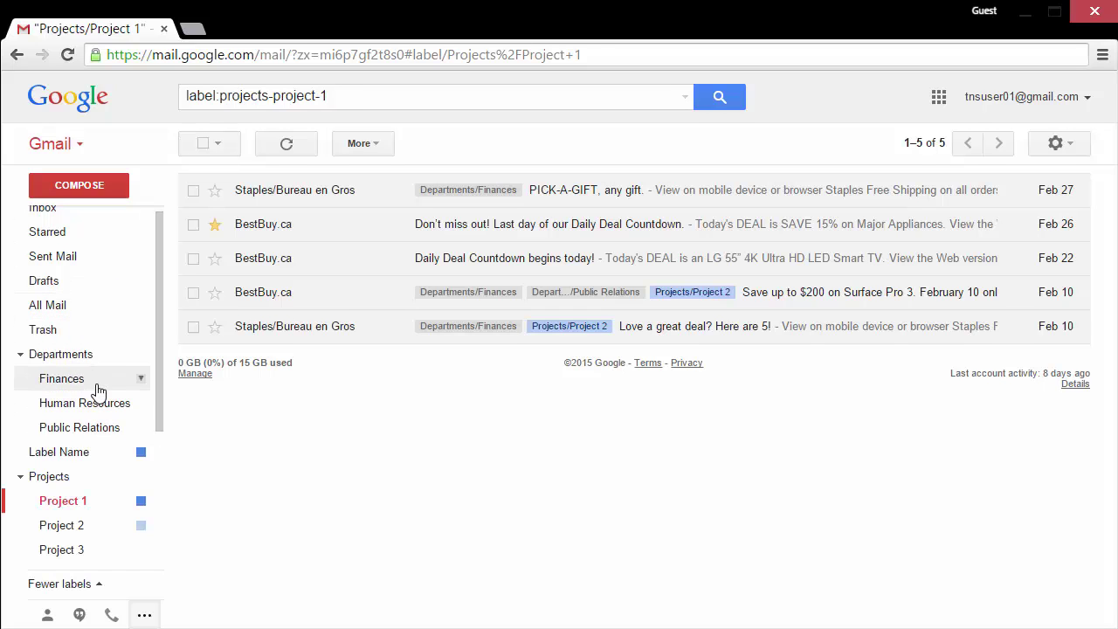
{"action": "left_click", "coordinate": [62, 378]}
{"action": "left_click", "coordinate": [457, 105]}
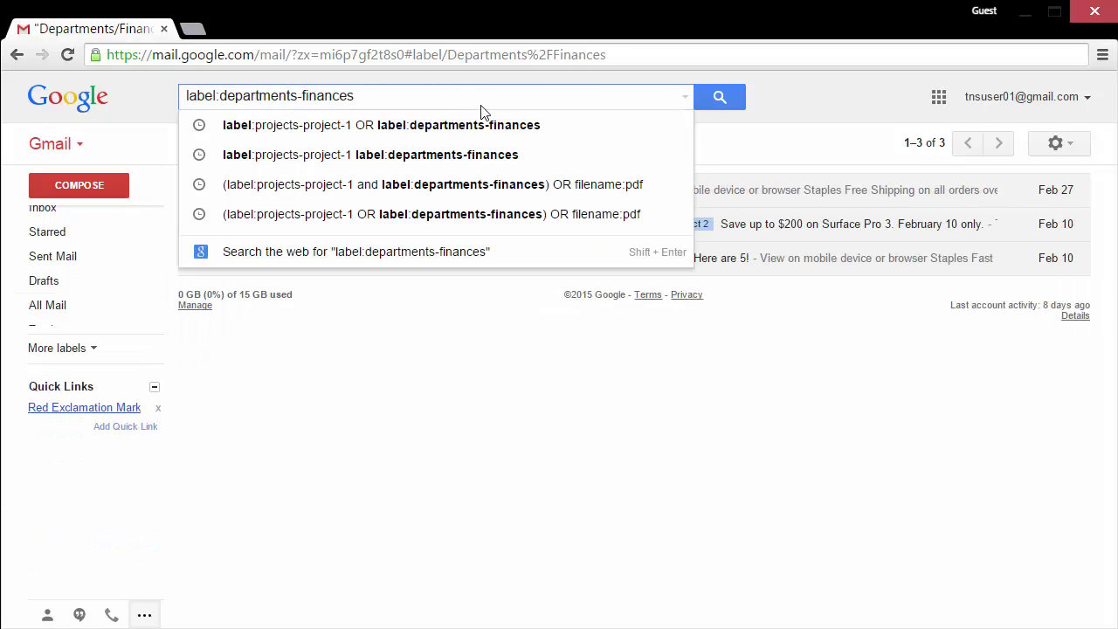
{"action": "type", "text": "label:projects-project-1"}
{"action": "key", "text": "Return"}
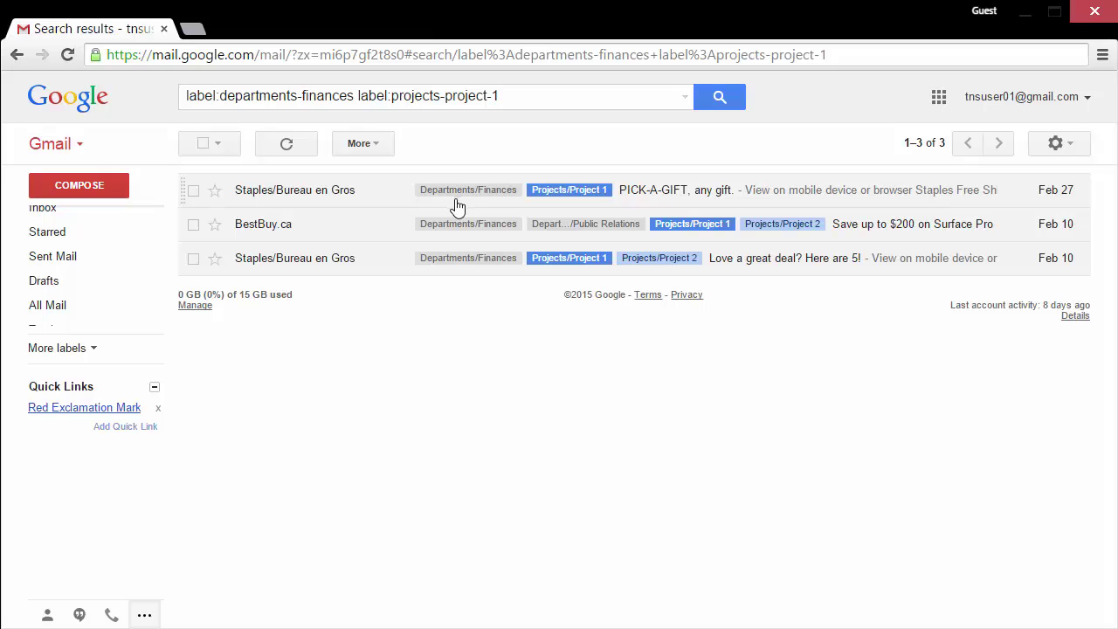
Step: Add a quick link titled Project 1 Financials for the combined Finances and Project 1 label search
{"action": "left_click", "coordinate": [114, 431]}
{"action": "type", "text": "P"}
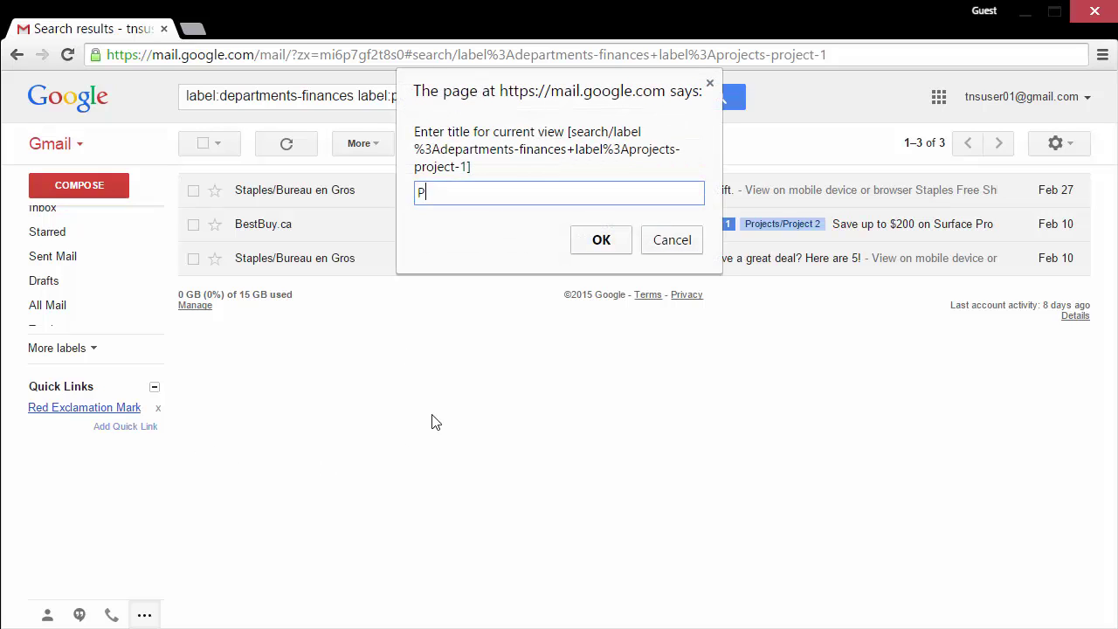
{"action": "type", "text": "roject 1 Finanacial"}
{"action": "key", "text": "BackSpace"}
{"action": "type", "text": "s"}
{"action": "left_click", "coordinate": [604, 241]}
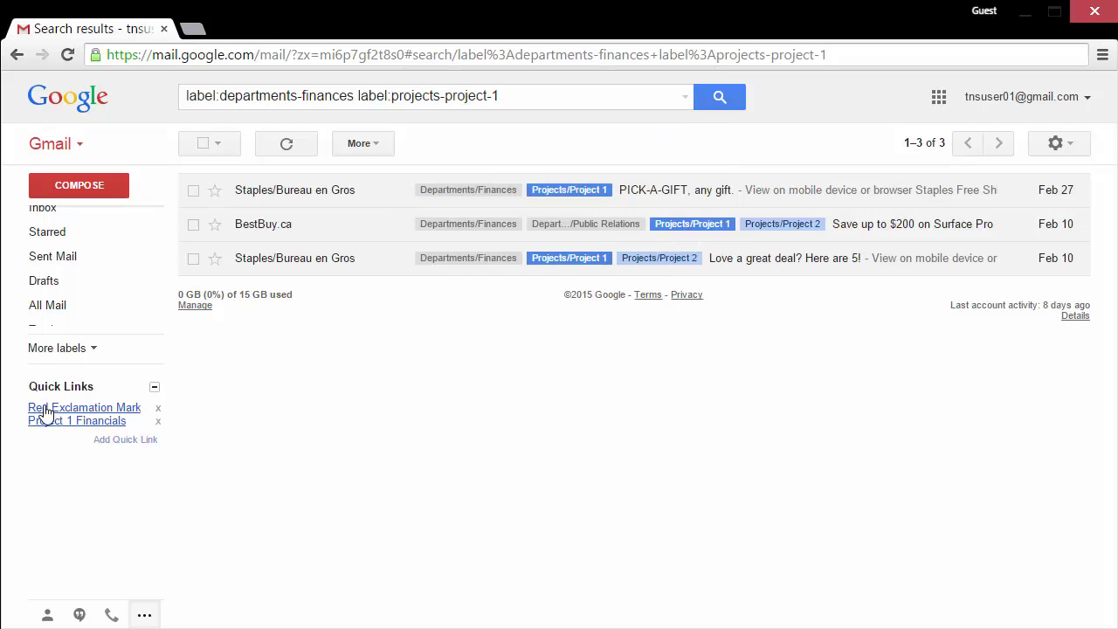
Step: Return to the inbox and test the Project 1 Financials quick link
{"action": "left_click", "coordinate": [60, 216]}
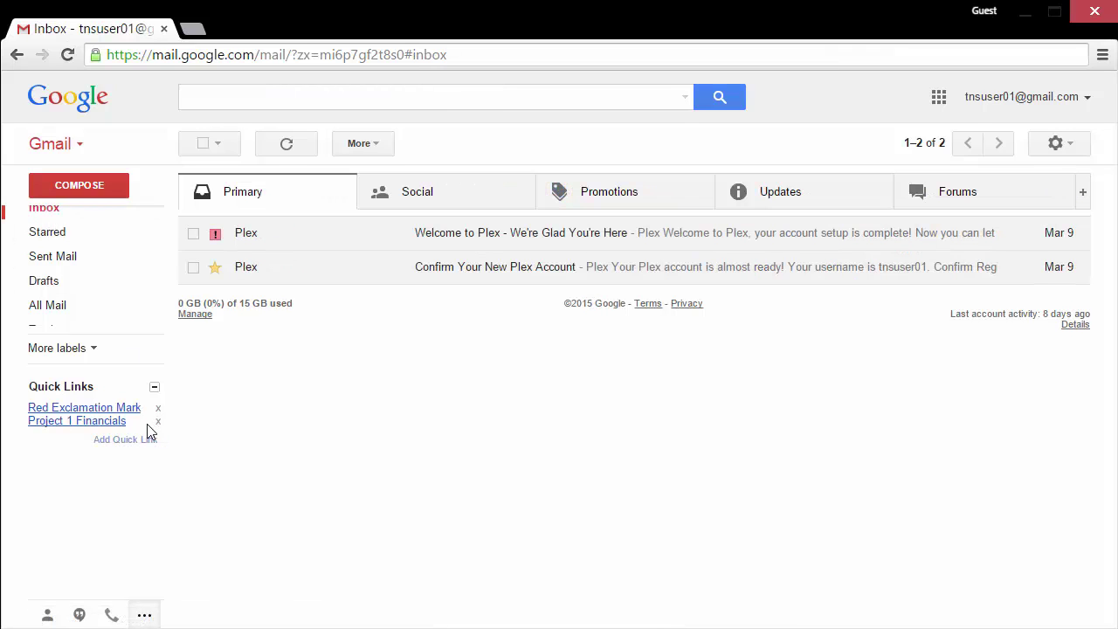
{"action": "left_click", "coordinate": [77, 426]}
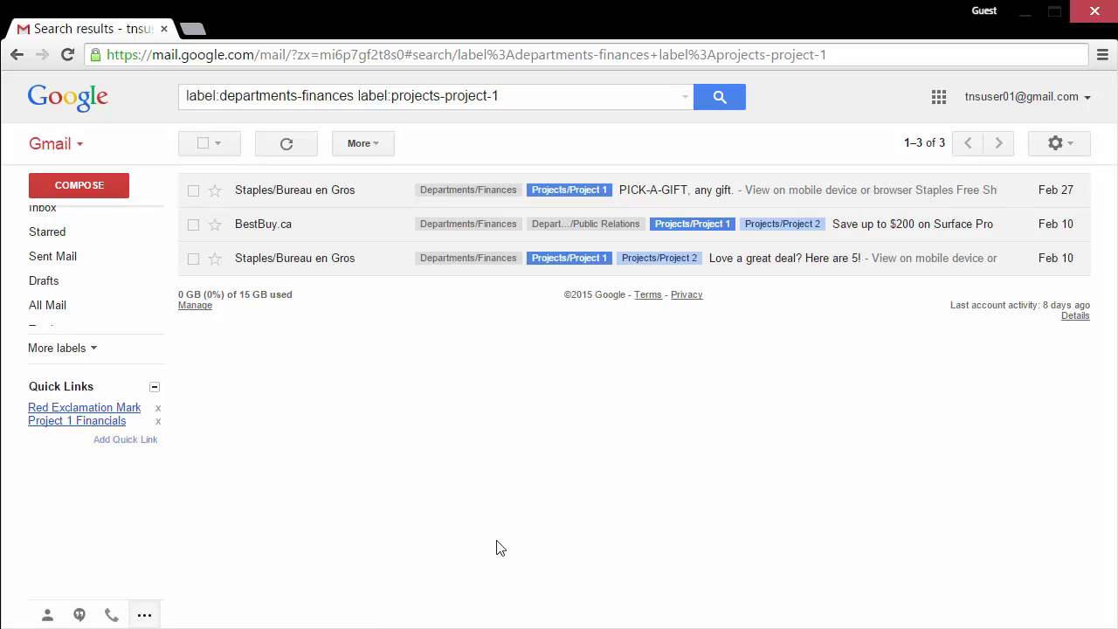